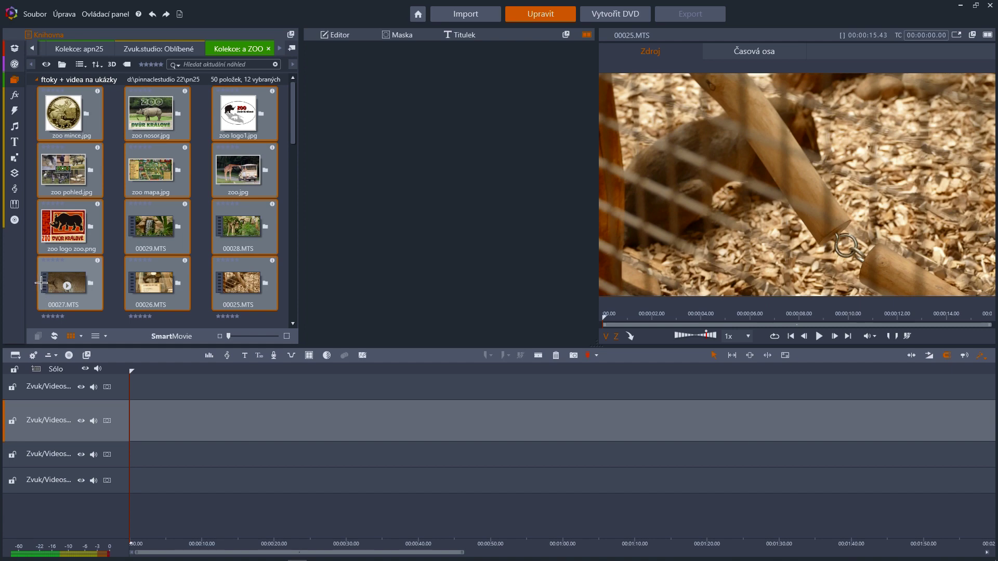
# Step: Add the twelve selected zoo photos and videos to the start of the topmost timeline track
pyautogui.moveTo(78, 112); pyautogui.dragTo(141, 396)
pyautogui.moveTo(130, 433); pyautogui.dragTo(542, 454)
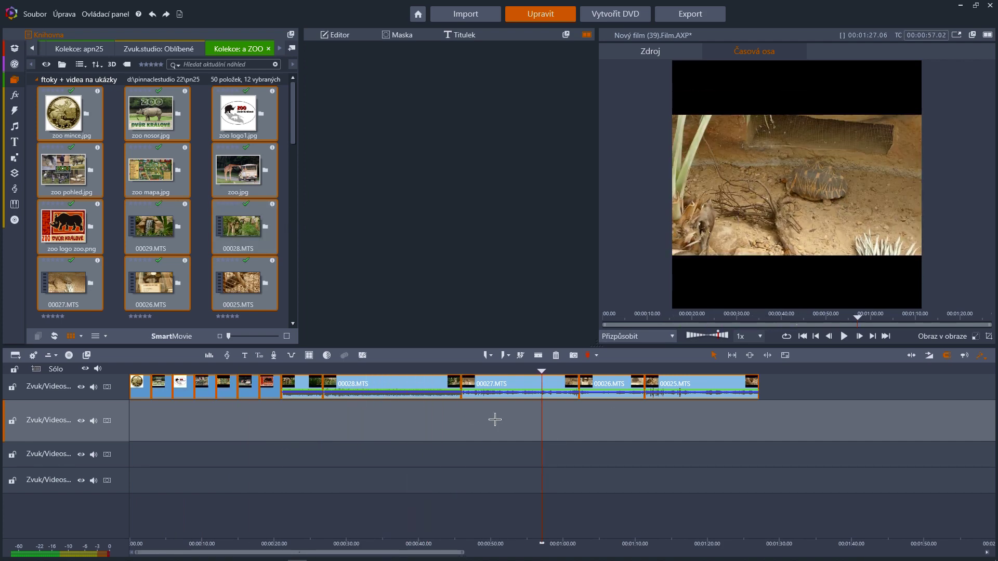
pyautogui.moveTo(542, 424); pyautogui.dragTo(102, 420)
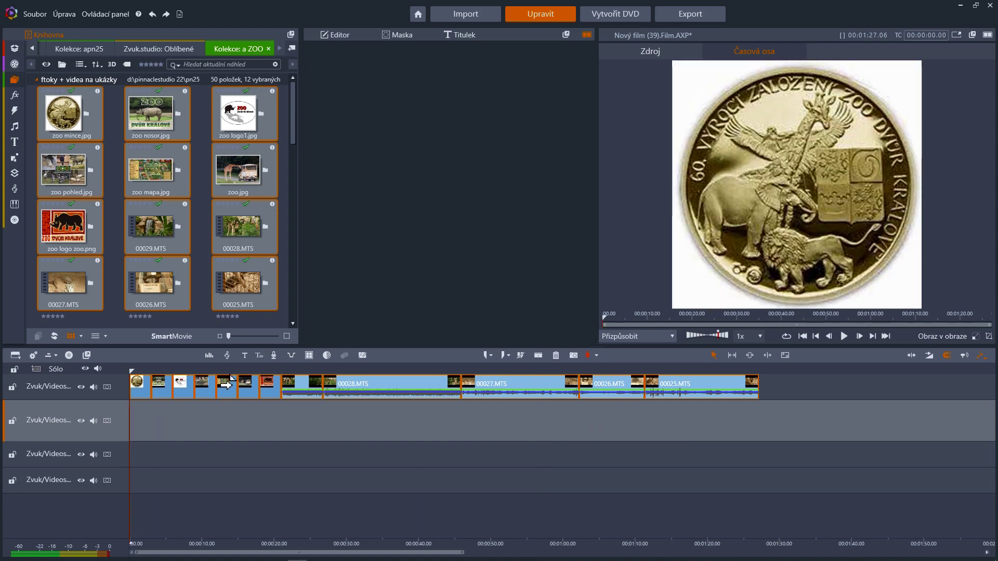
# Step: Move all the clips together down to the second track, starting about 2 s into the timeline
pyautogui.moveTo(816, 383); pyautogui.dragTo(158, 414)
pyautogui.click(392, 383)
pyautogui.moveTo(404, 407); pyautogui.dragTo(410, 427)
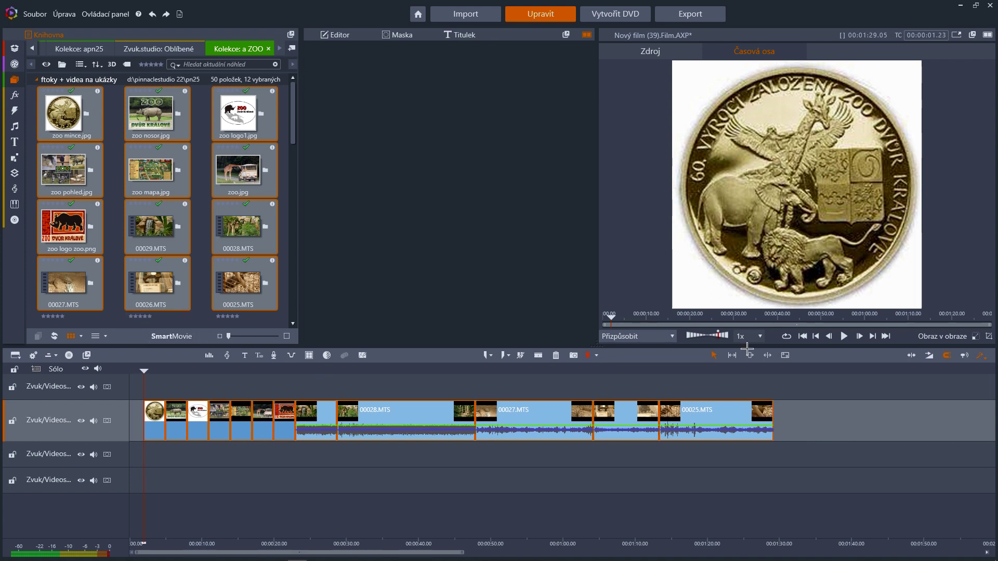
# Step: Insert a title at the start of the film on the topmost track with the text "zoo"
pyautogui.click(804, 336)
pyautogui.click(243, 354)
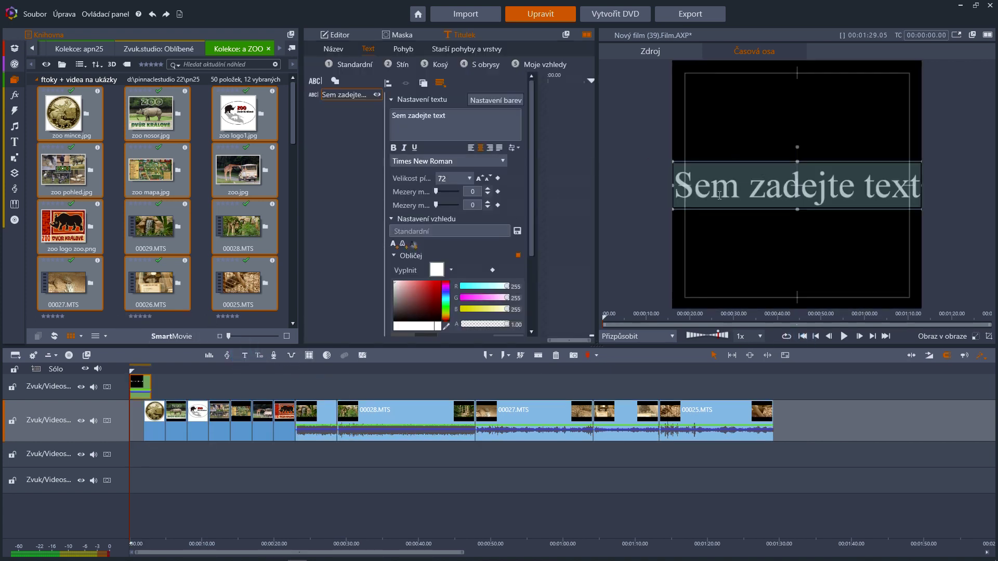
pyautogui.write('zoo')
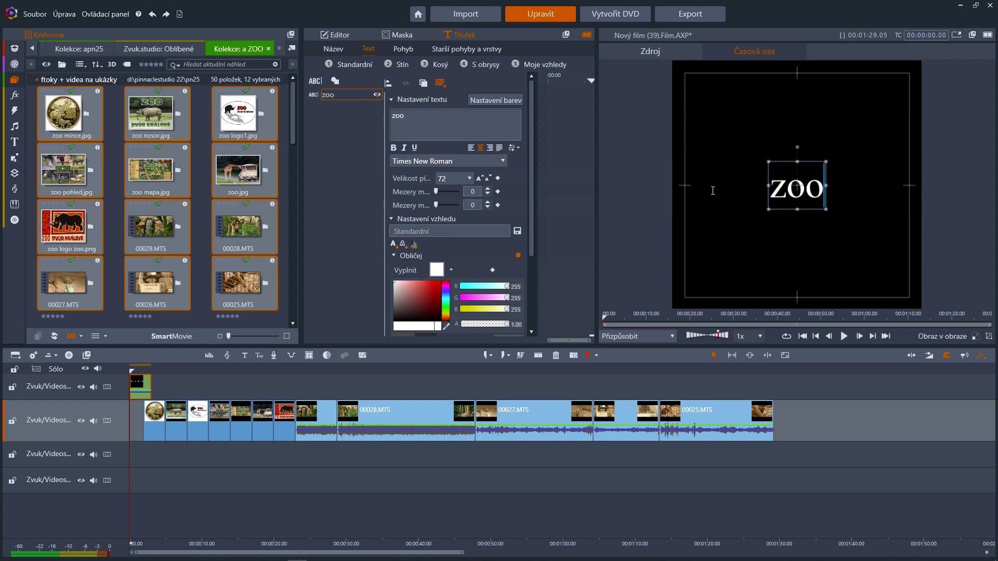
pyautogui.press('Return')
pyautogui.press('BackSpace')
pyautogui.press('BackSpace')
pyautogui.write('o')
# Step: Add an end title directly after the last clip on the second track, with "JB" and "2022" on two lines
pyautogui.moveTo(136, 421); pyautogui.dragTo(782, 441)
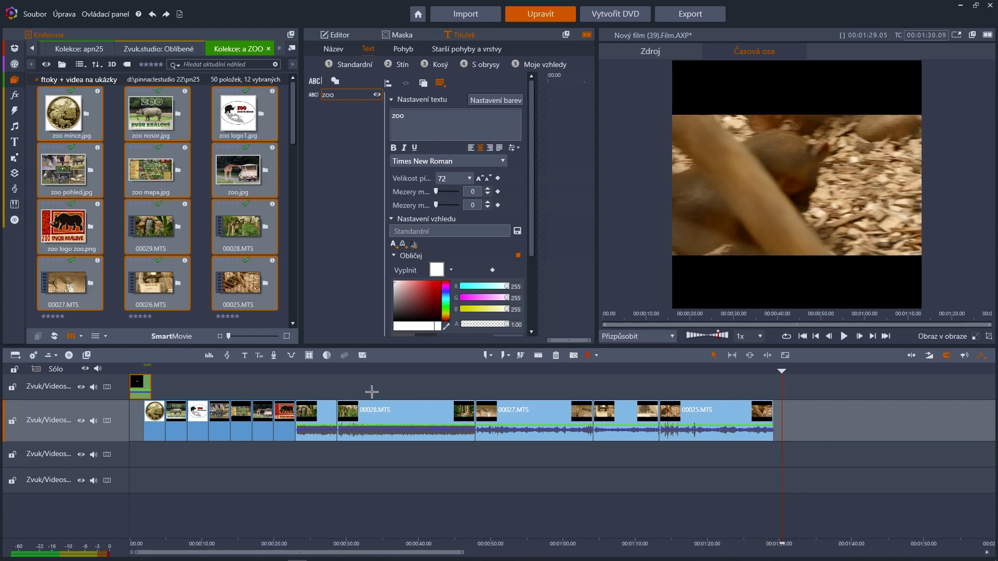
pyautogui.click(245, 355)
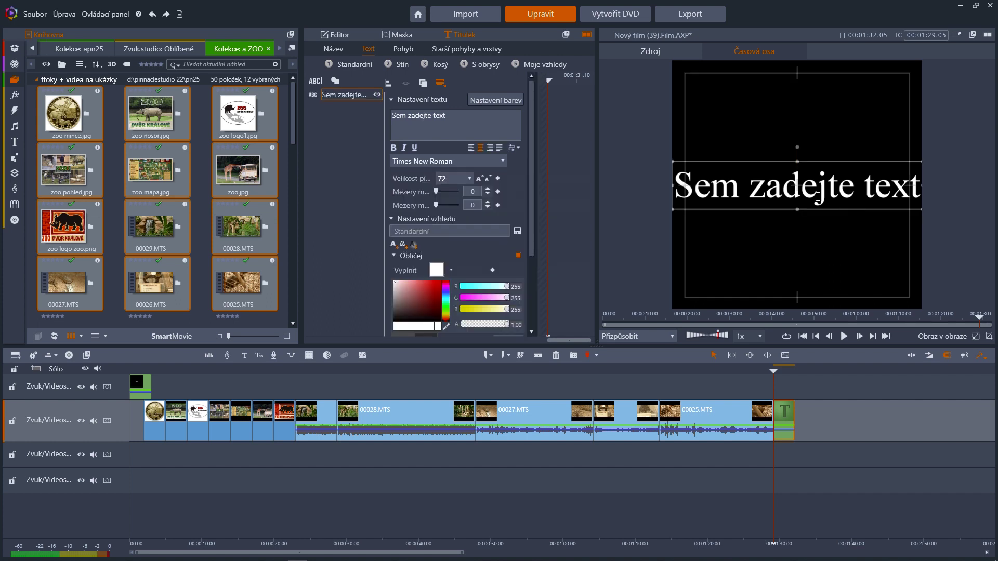
pyautogui.click(781, 205)
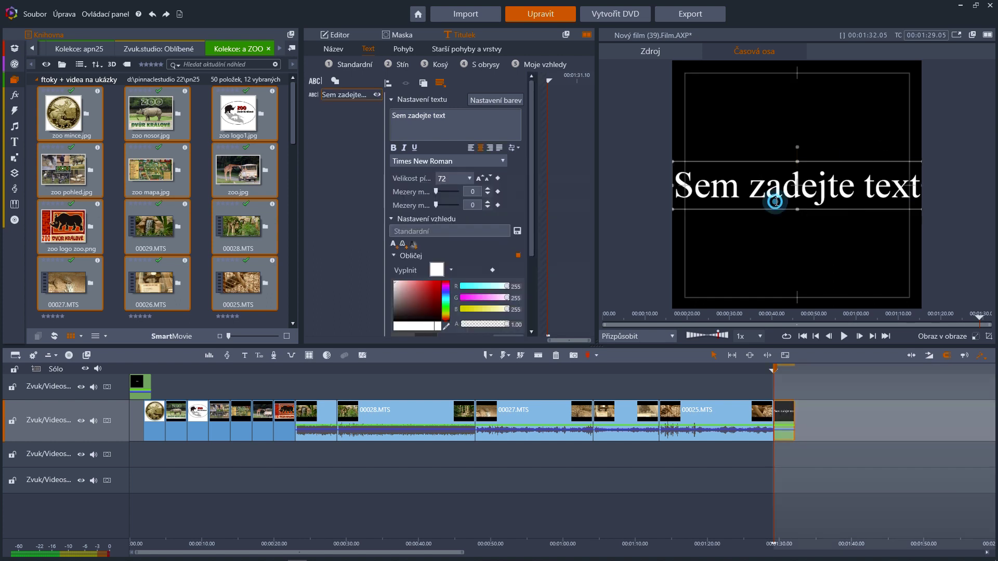
pyautogui.doubleClick(782, 205)
pyautogui.tripleClick(783, 202)
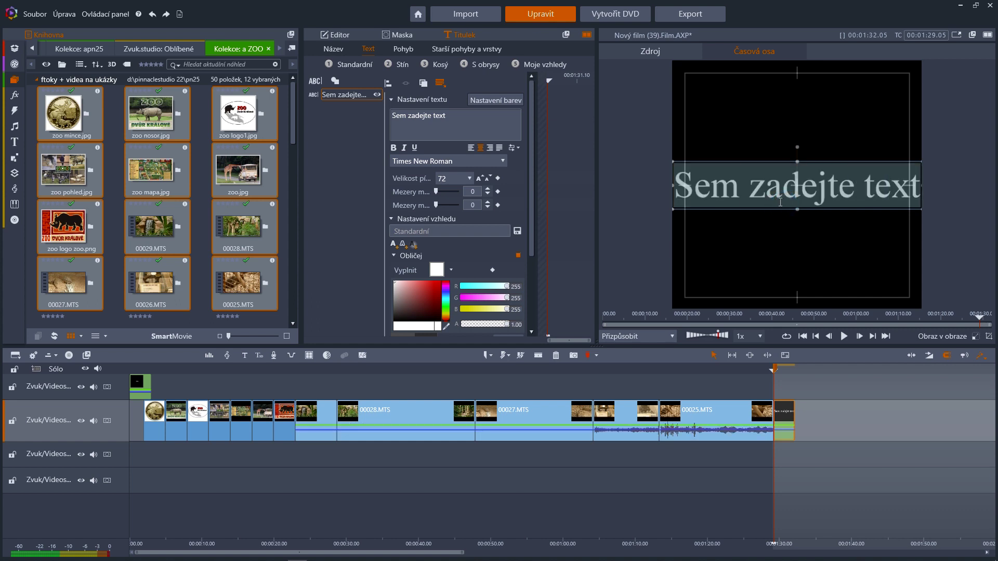
pyautogui.write('JB')
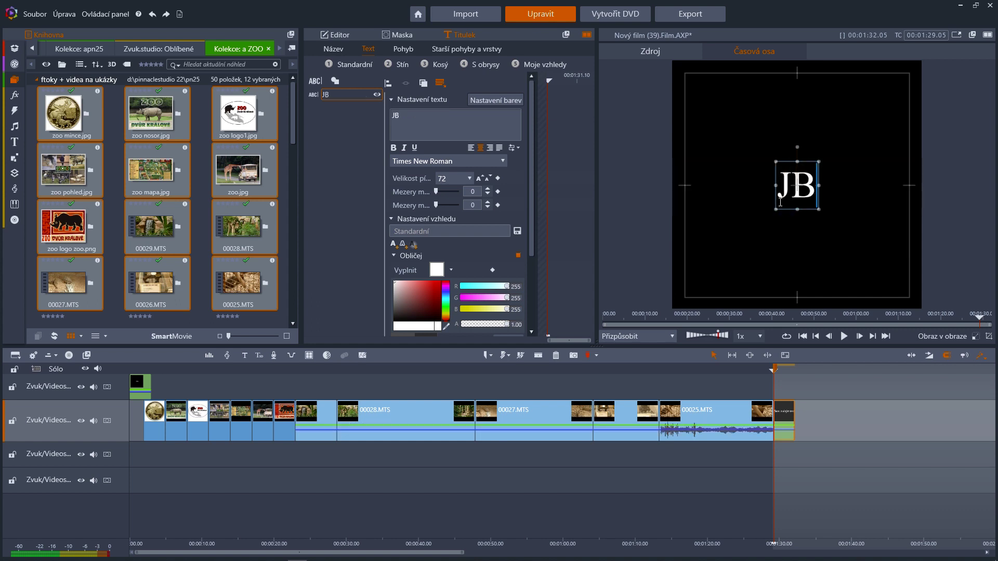
pyautogui.press('Return')
pyautogui.write('2')
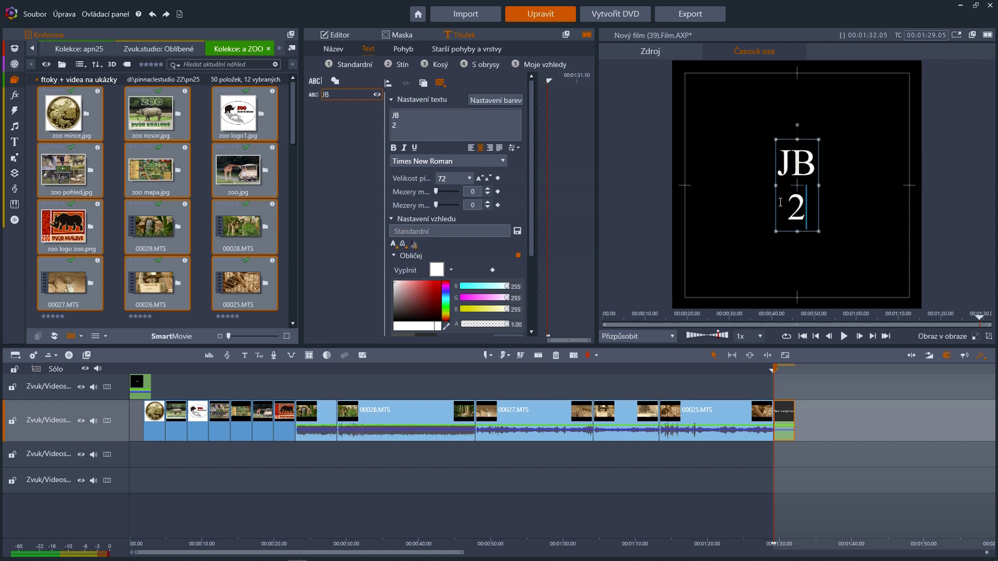
pyautogui.write('022')
pyautogui.press('Return')
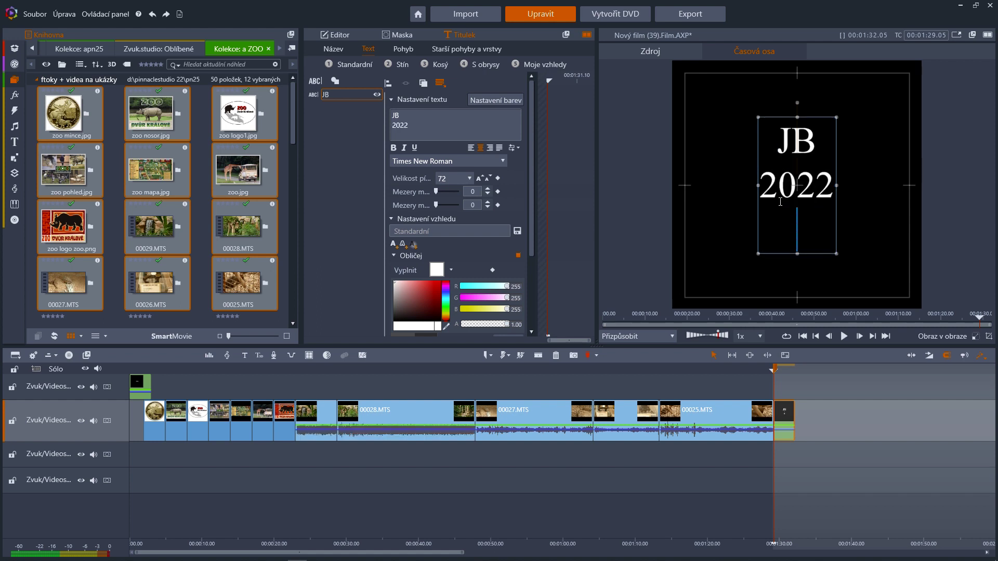
pyautogui.press('BackSpace')
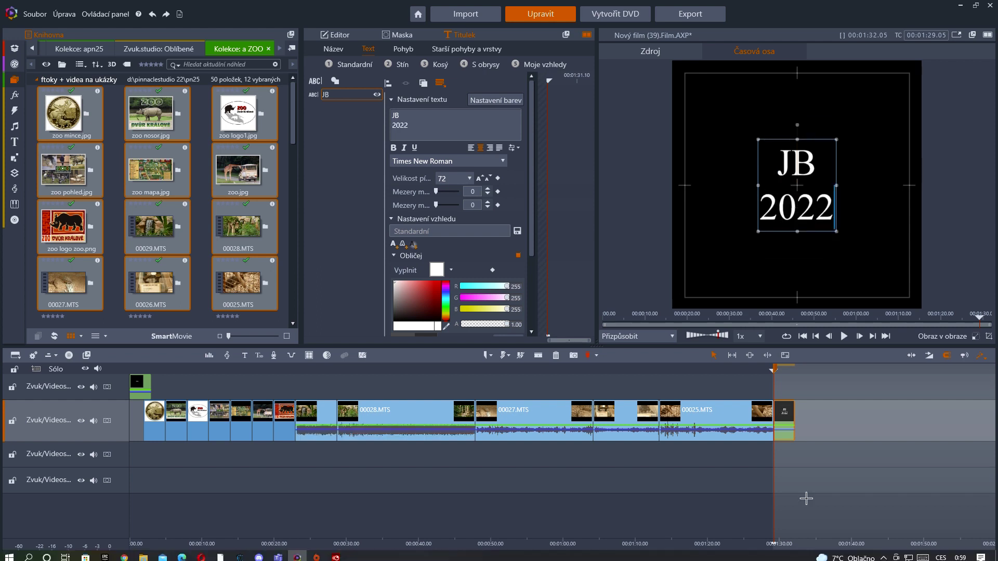
pyautogui.click(745, 471)
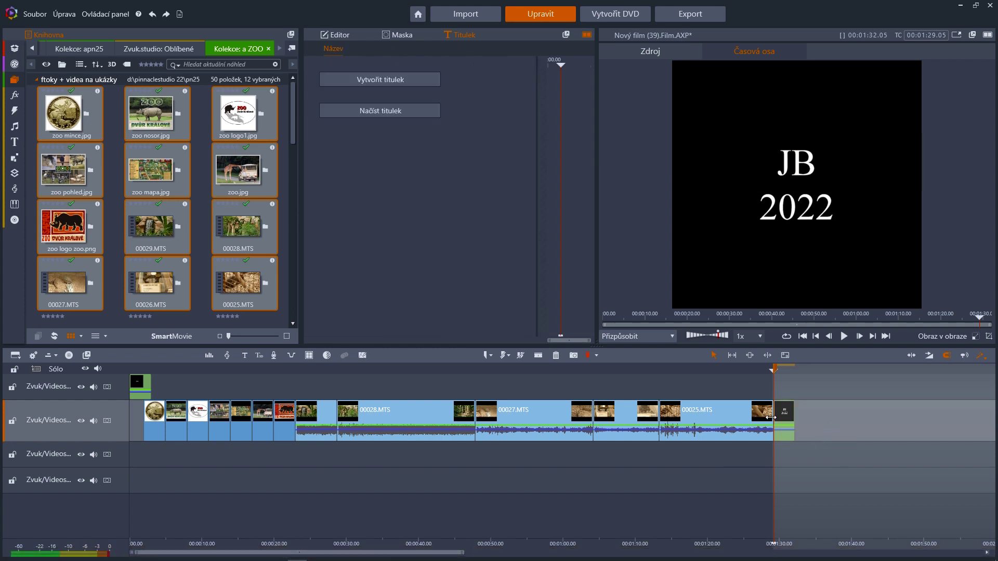
# Step: Clear the in and out marks that highlight a range on the timeline
pyautogui.click(773, 388)
pyautogui.click(503, 356)
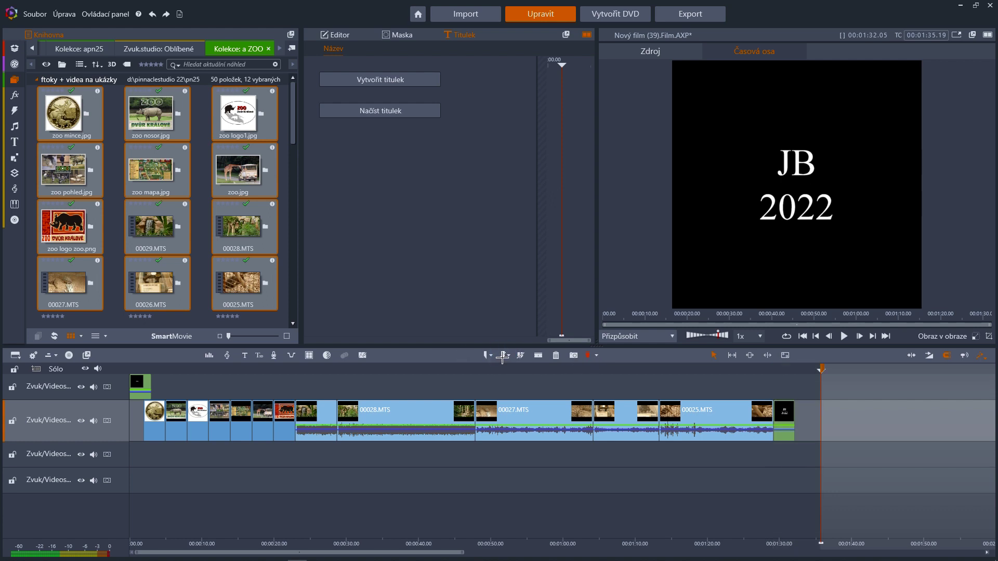
pyautogui.click(521, 356)
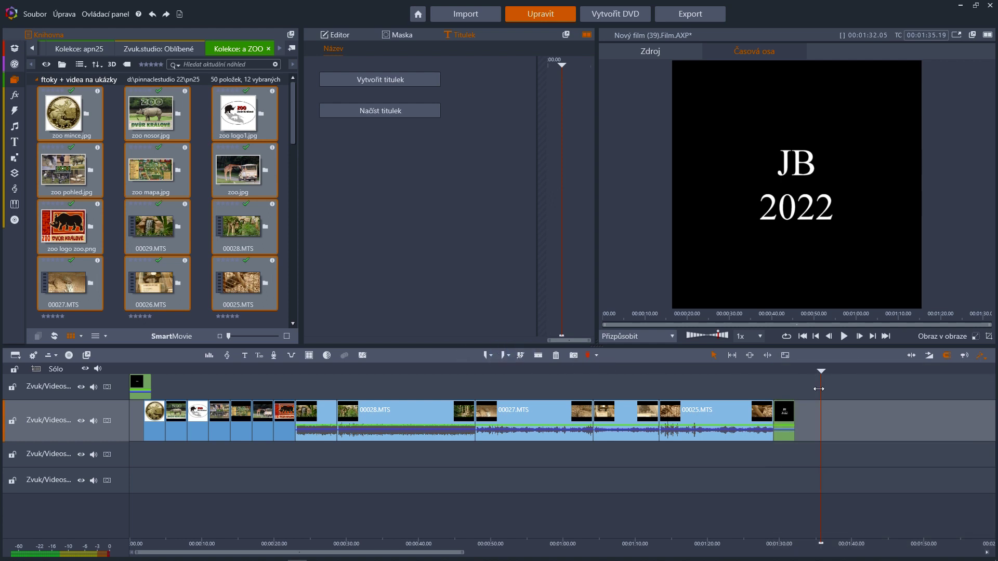
# Step: Play the film from about 26 s to check how the waterfall videos fit in the frame
pyautogui.moveTo(823, 390); pyautogui.dragTo(319, 382)
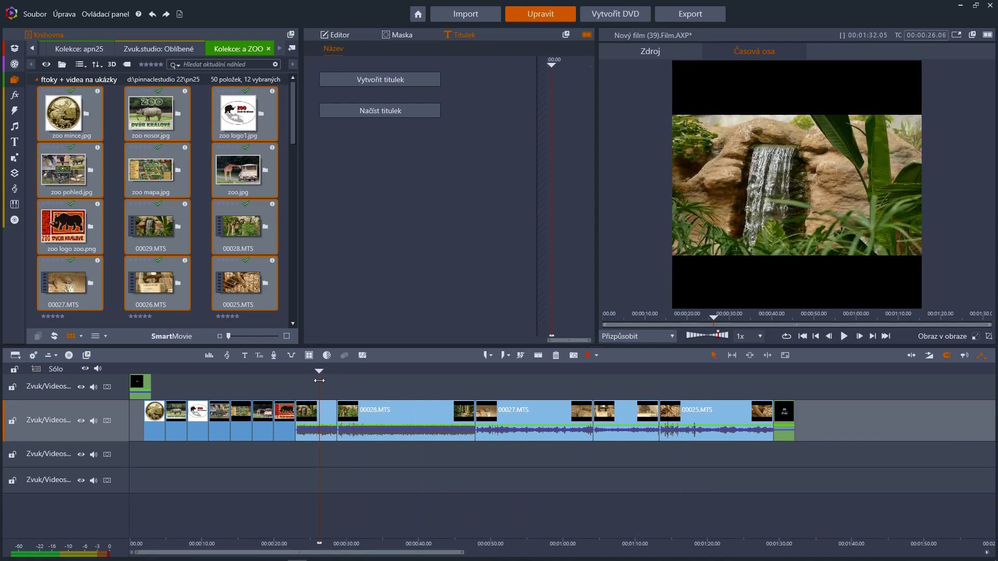
pyautogui.click(843, 337)
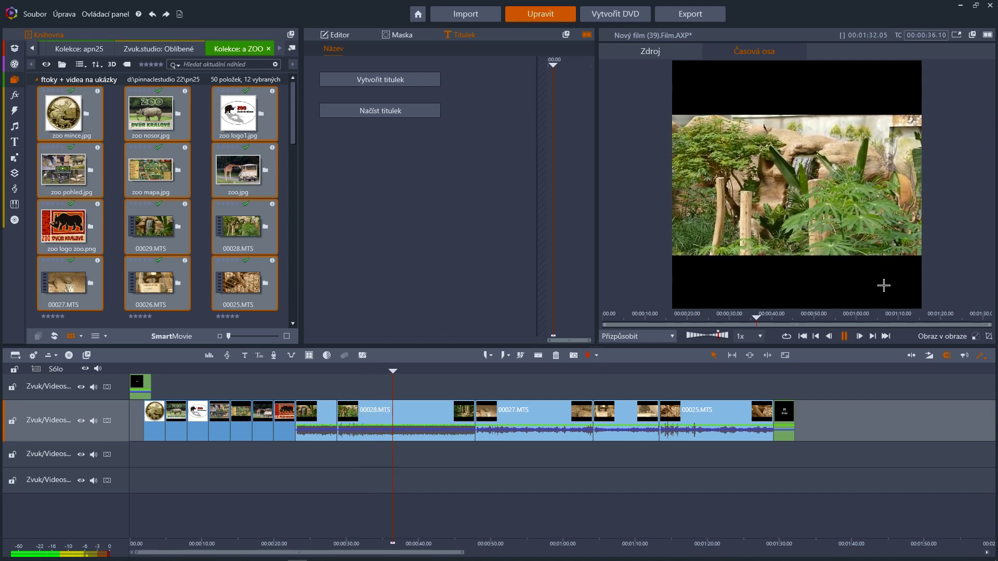
pyautogui.click(845, 337)
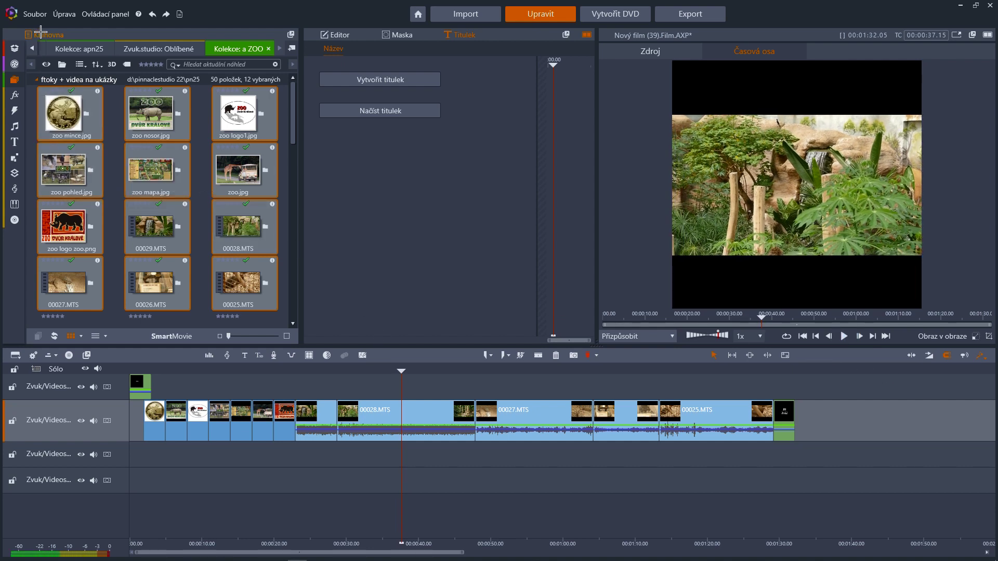
# Step: Review the default project settings for the new film format and its detection from the first clip
pyautogui.click(105, 14)
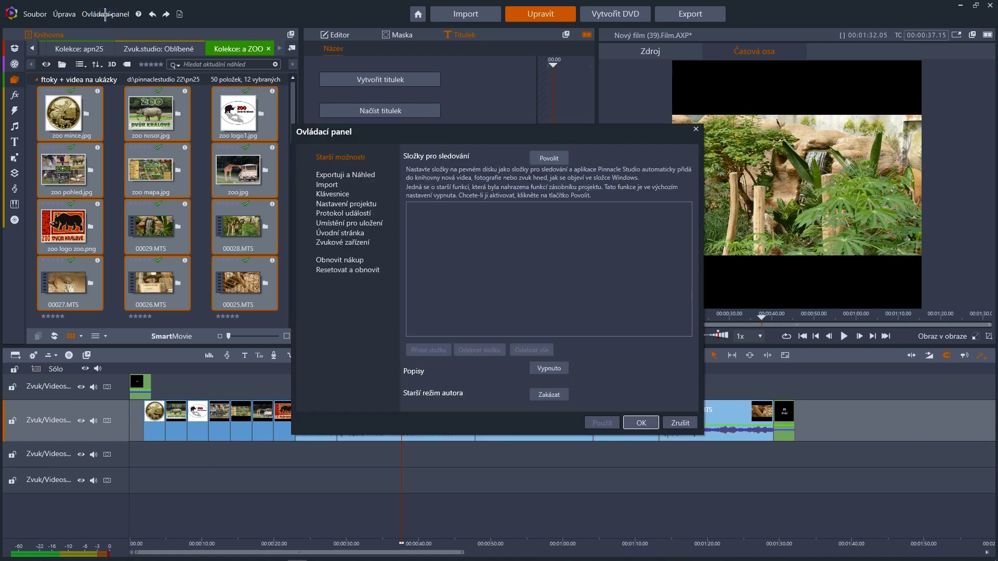
pyautogui.click(375, 205)
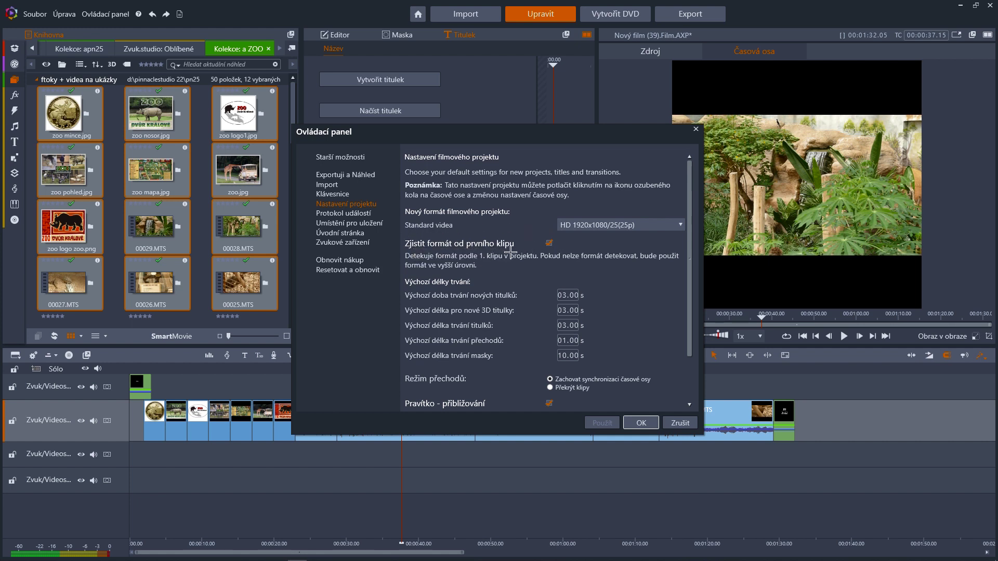
pyautogui.click(644, 423)
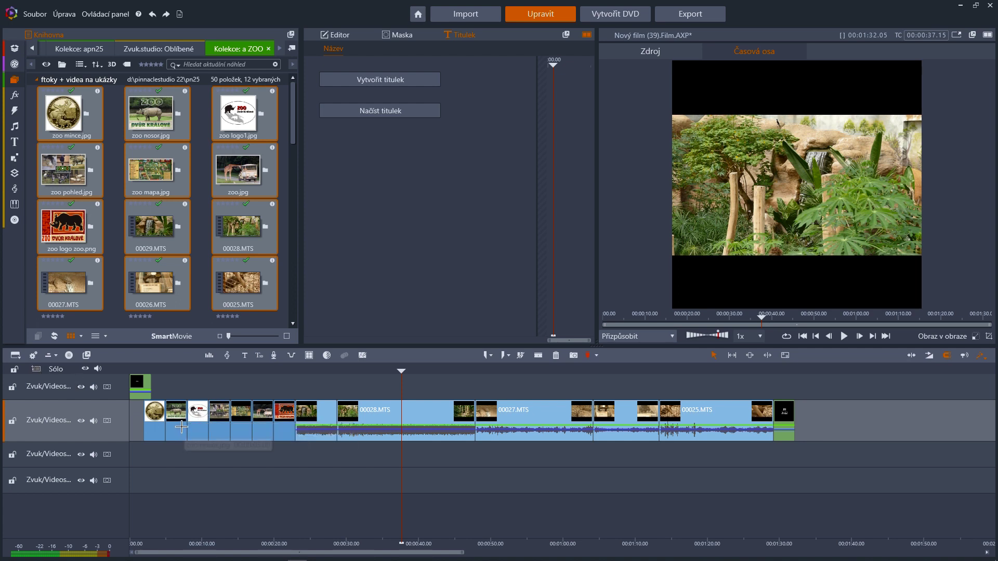
# Step: Delete all the clips and both titles from the timeline
pyautogui.moveTo(845, 381); pyautogui.dragTo(97, 462)
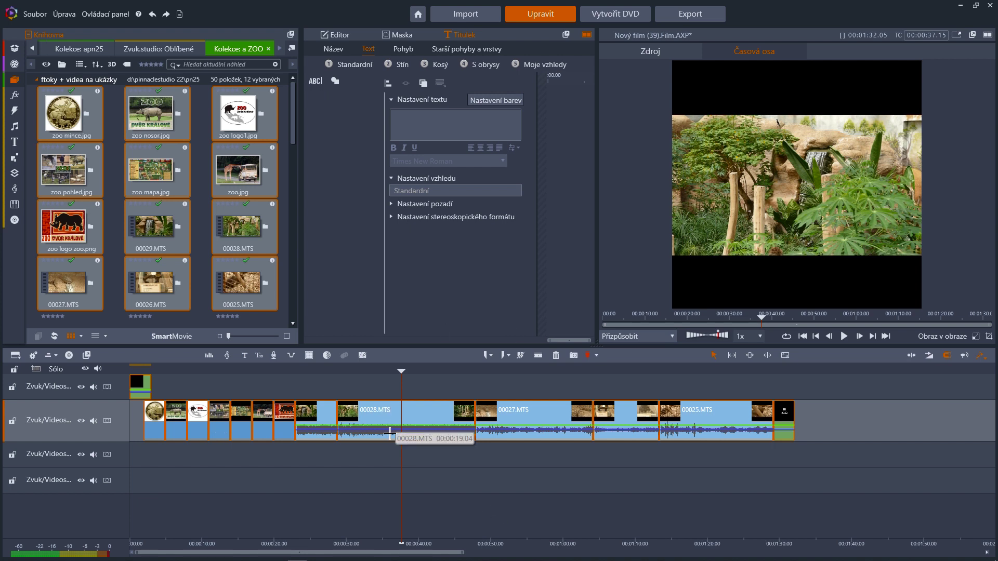
pyautogui.rightClick(358, 419)
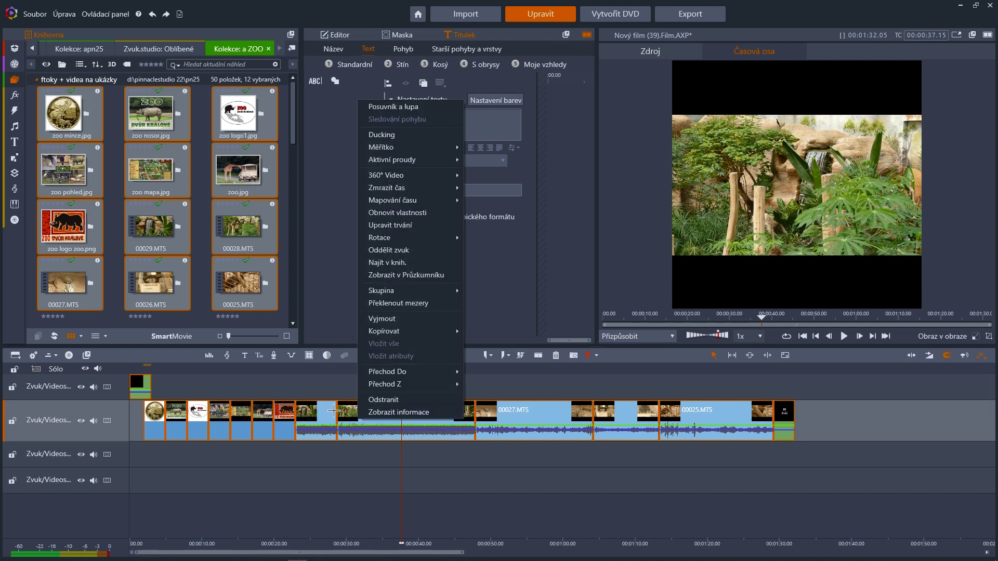
pyautogui.click(406, 399)
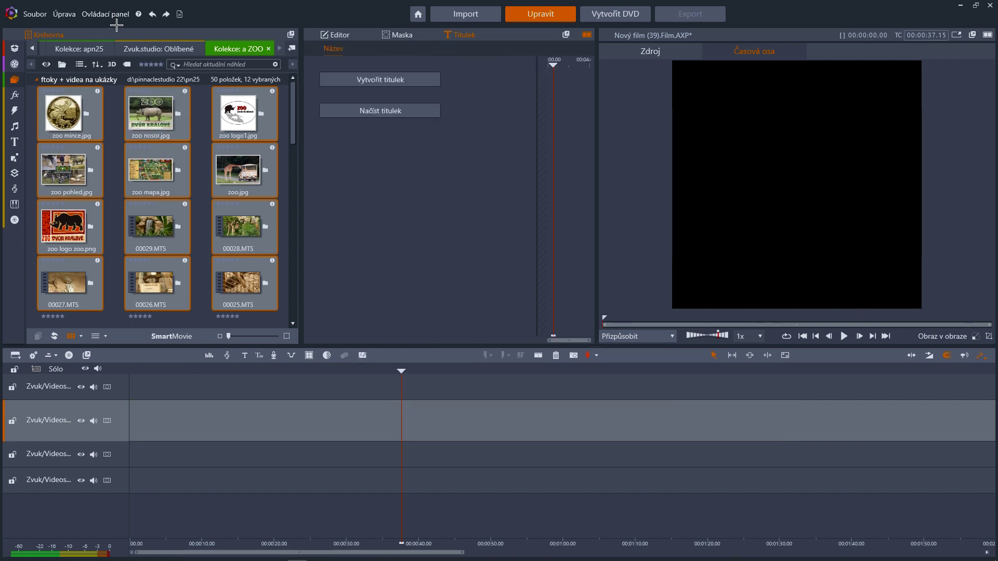
# Step: Build a sequence on the second track from 00028.MTS, zoo mince.jpg, zoo nosor.jpg, zoo logo1.jpg and 00026.MTS, in that order
pyautogui.click(287, 193)
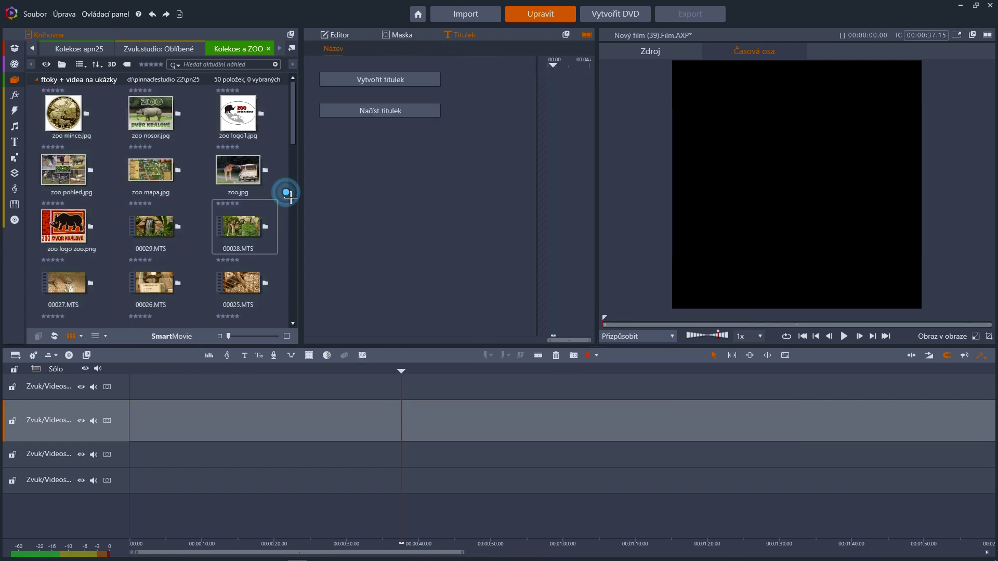
pyautogui.moveTo(240, 227); pyautogui.dragTo(166, 422)
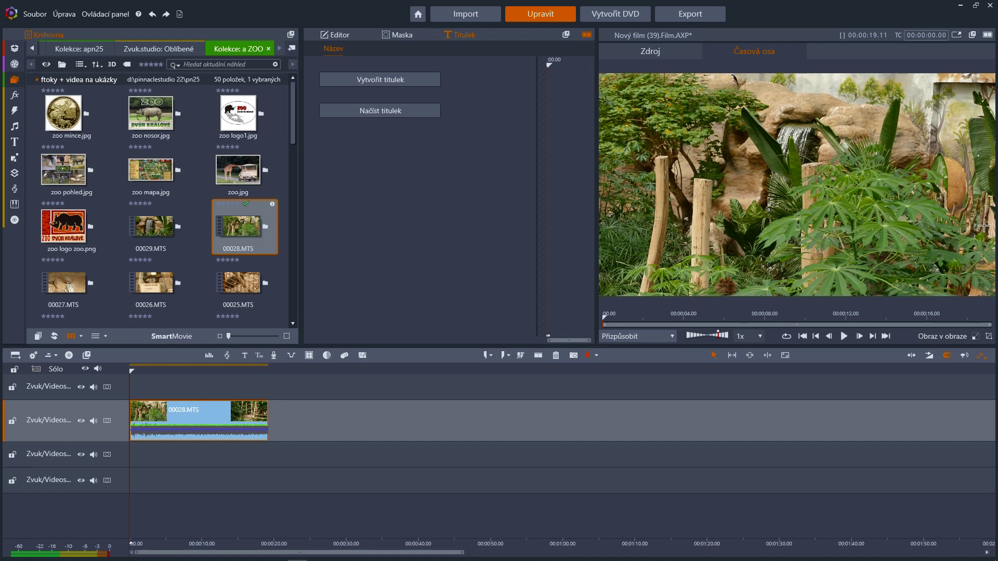
pyautogui.moveTo(64, 112); pyautogui.dragTo(271, 421)
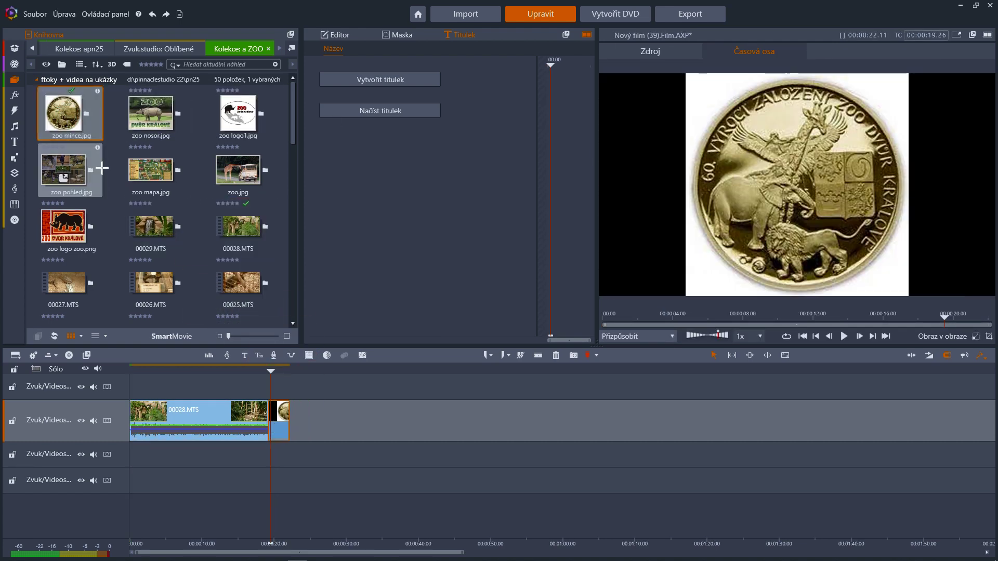
pyautogui.moveTo(151, 112); pyautogui.dragTo(291, 426)
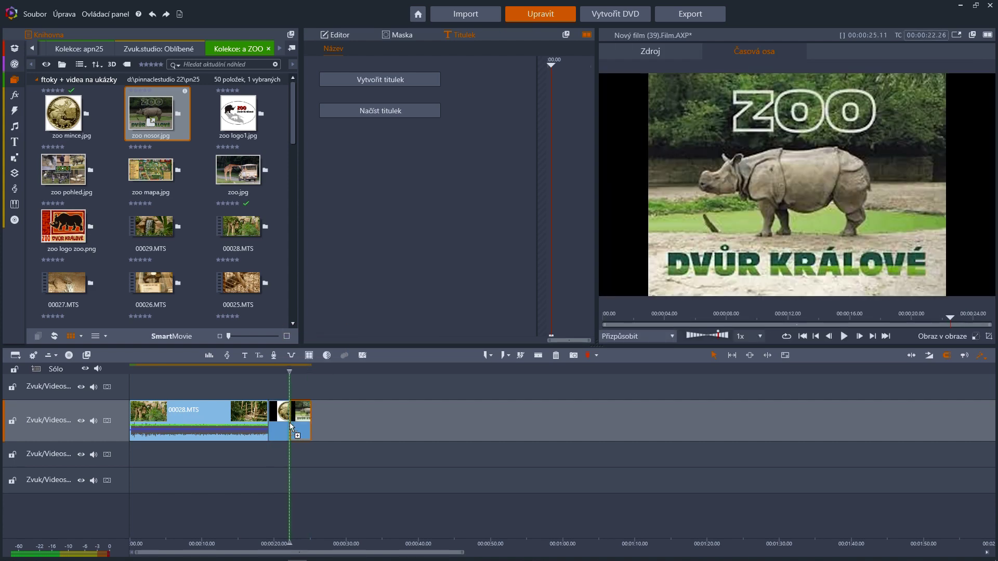
pyautogui.moveTo(238, 112); pyautogui.dragTo(327, 431)
pyautogui.moveTo(163, 286); pyautogui.dragTo(341, 424)
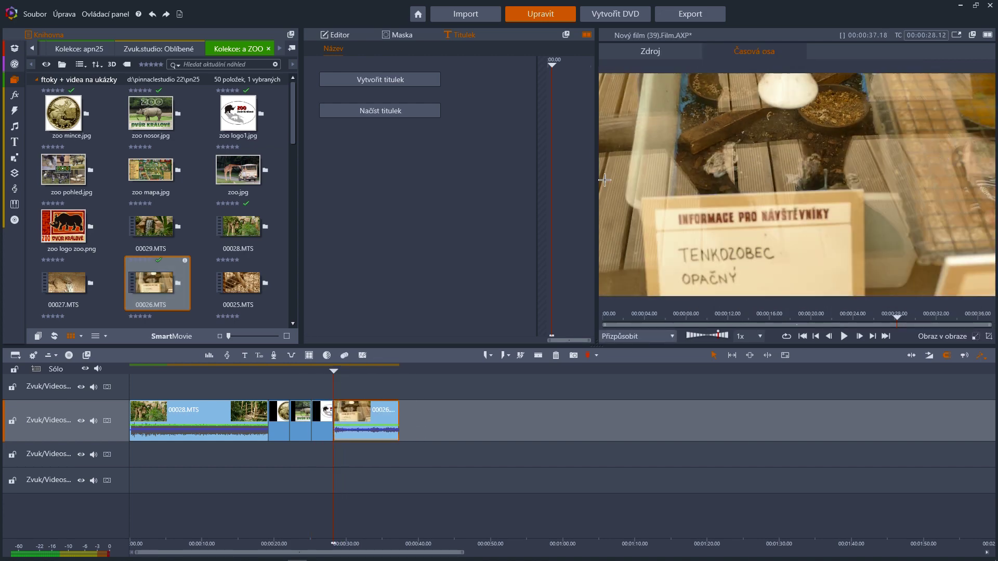
# Step: Set the timeline's aspect ratio to Výchozí (4:3) and check the coin photo in the preview
pyautogui.click(34, 355)
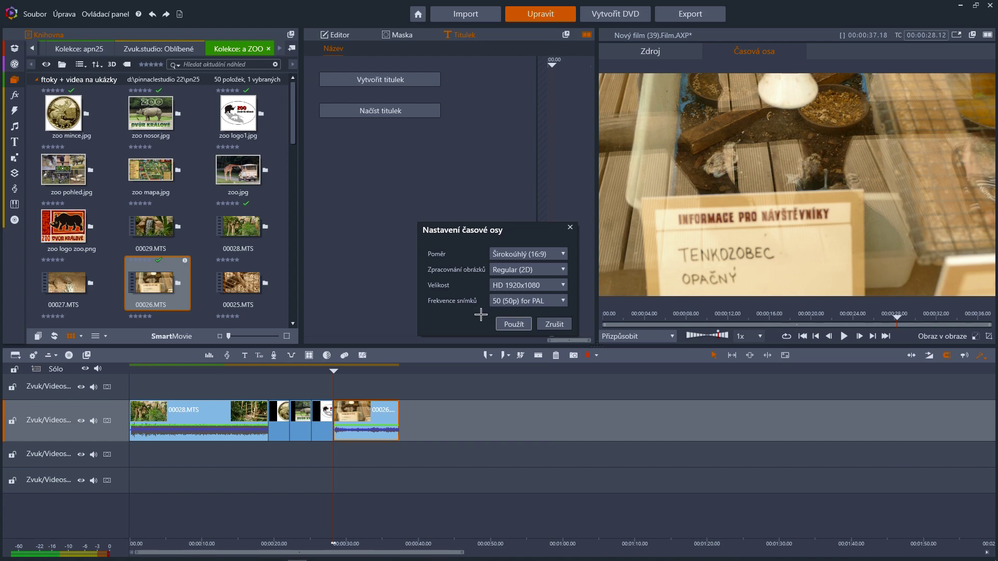
pyautogui.click(561, 254)
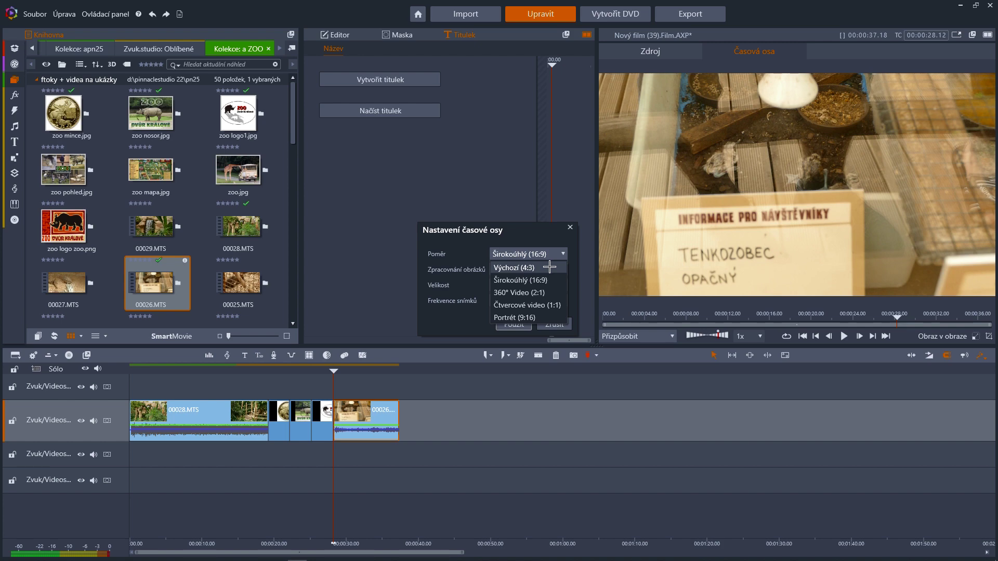
pyautogui.click(549, 267)
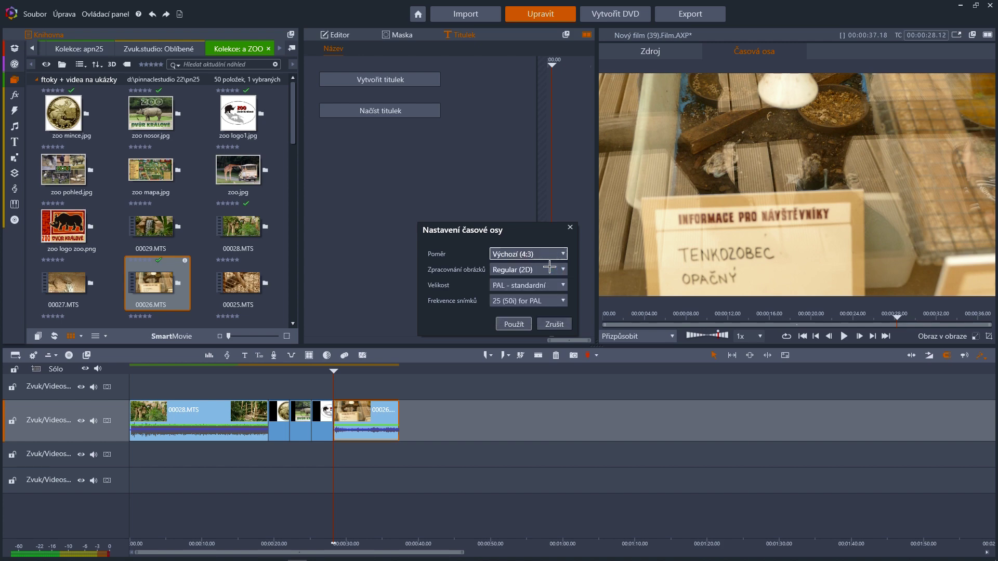
pyautogui.click(513, 323)
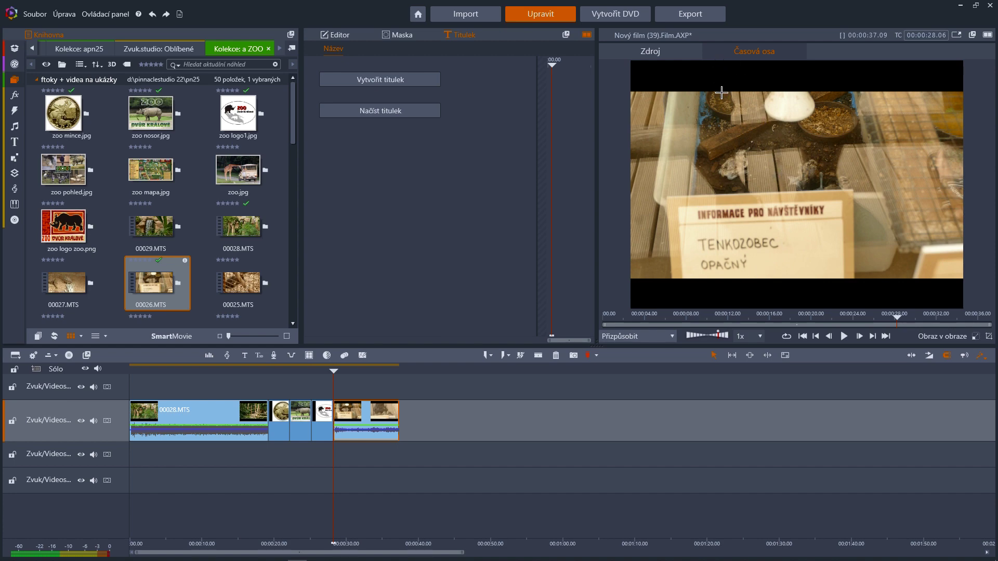
pyautogui.moveTo(333, 395); pyautogui.dragTo(274, 455)
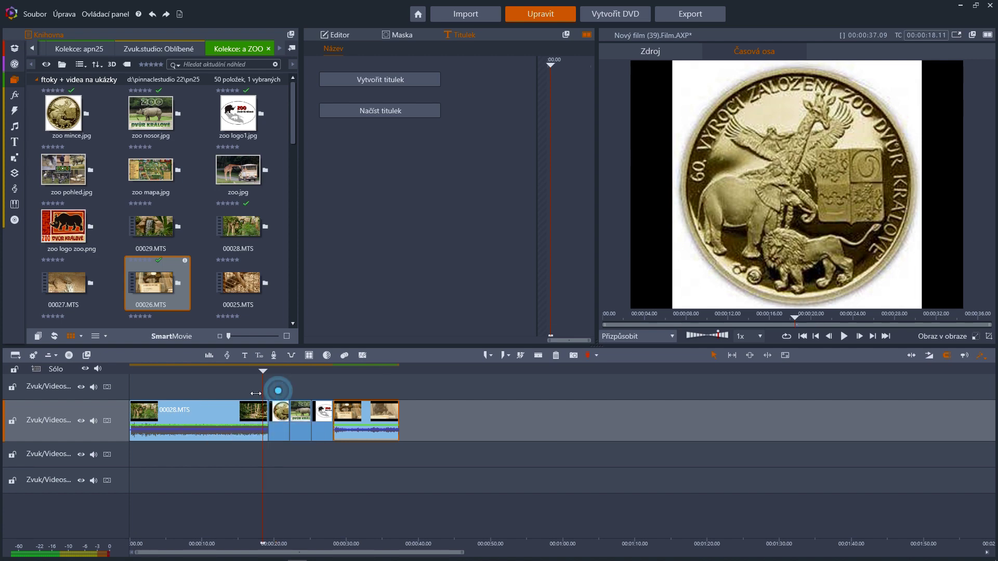
# Step: Delete the entire sequence of clips and photos from the second track
pyautogui.moveTo(278, 390); pyautogui.dragTo(246, 394)
pyautogui.moveTo(436, 381); pyautogui.dragTo(243, 434)
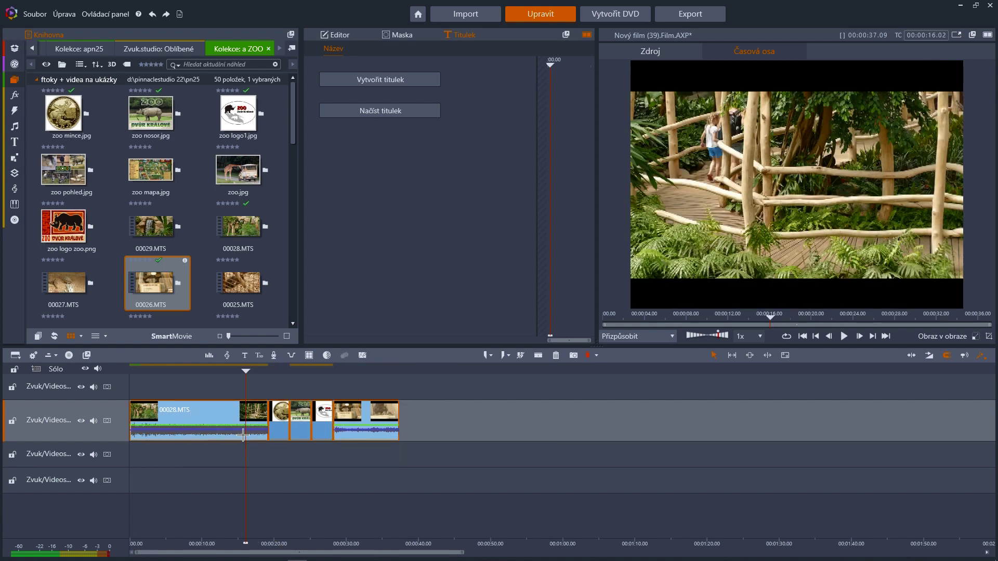
pyautogui.press('Delete')
# Step: Place zoo mince.jpg as the first clip on the first track and check the resulting timeline settings
pyautogui.moveTo(63, 113); pyautogui.dragTo(163, 390)
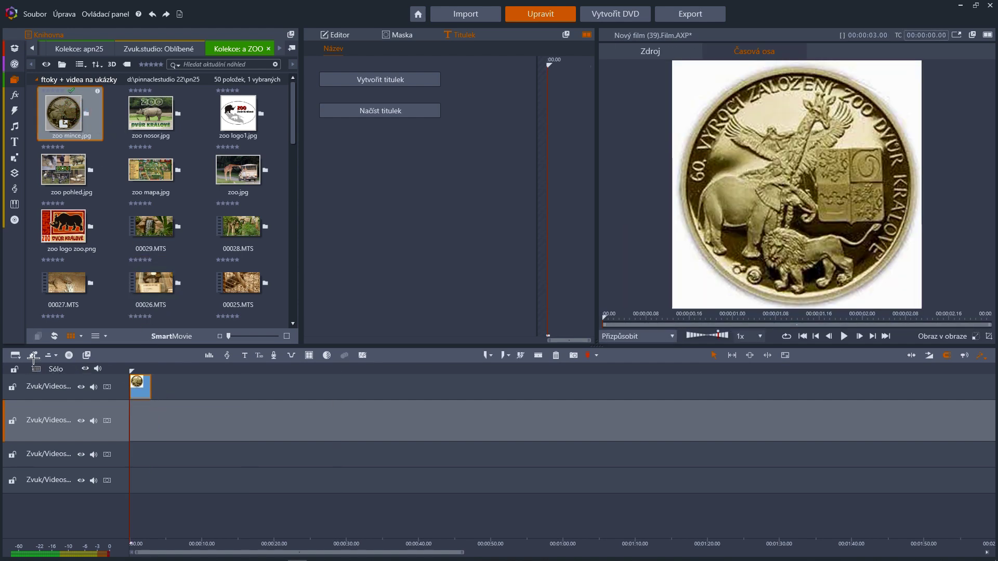
pyautogui.click(34, 355)
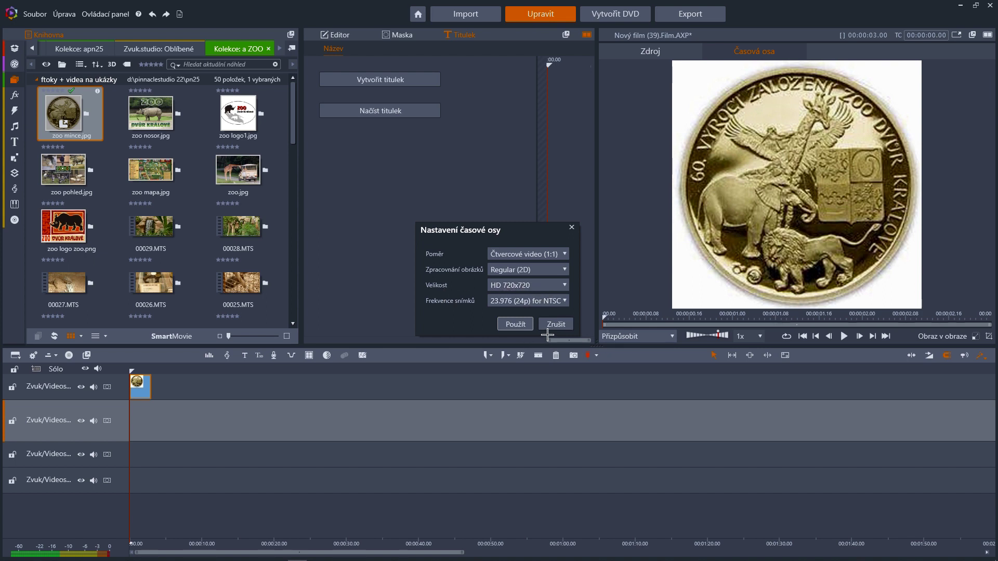
pyautogui.click(516, 324)
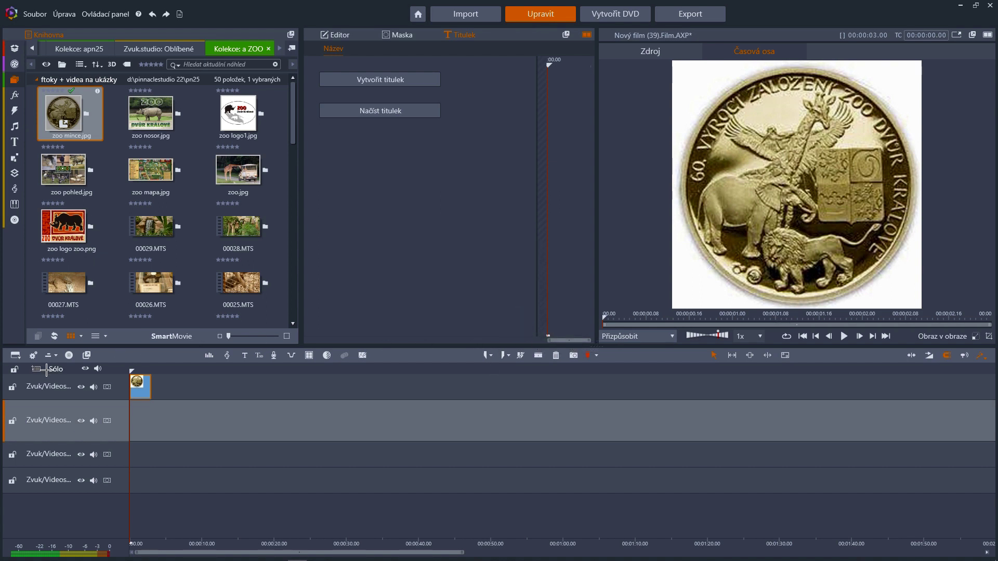
# Step: Try the Širokoúhlý (16:9) ratio in the timeline settings, look through its frame rate and size options, and discard the changes
pyautogui.click(34, 355)
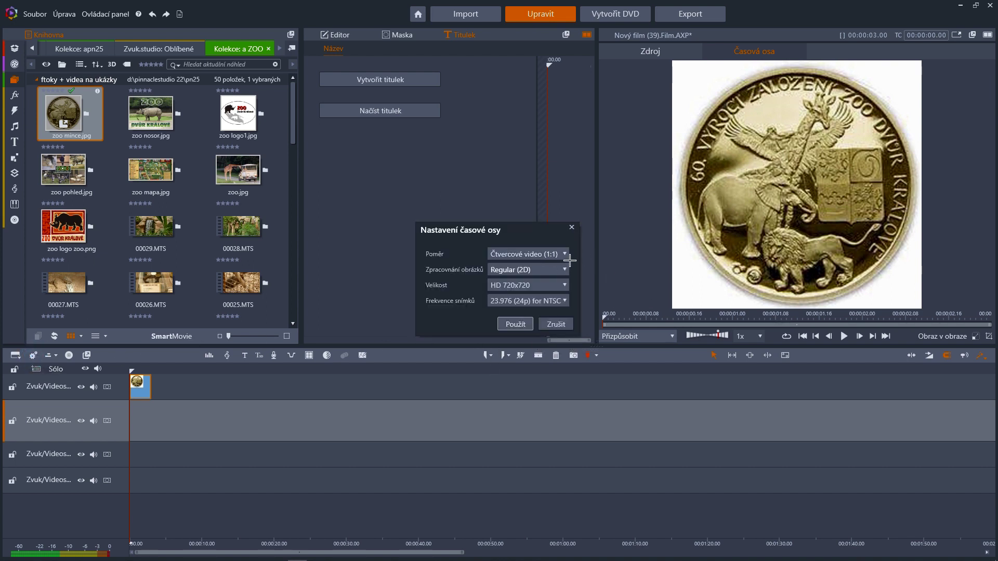
pyautogui.click(564, 253)
pyautogui.click(555, 280)
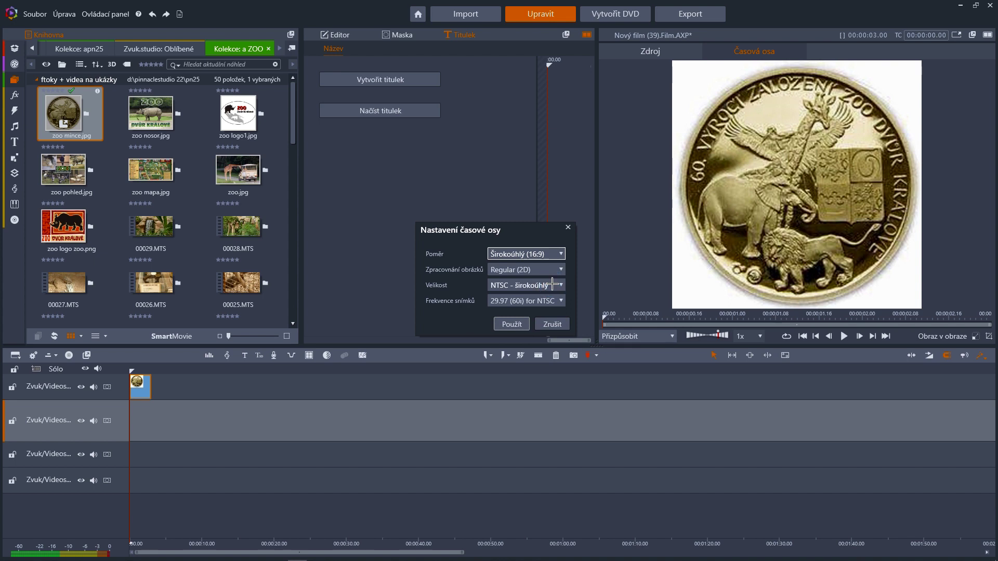
pyautogui.click(561, 301)
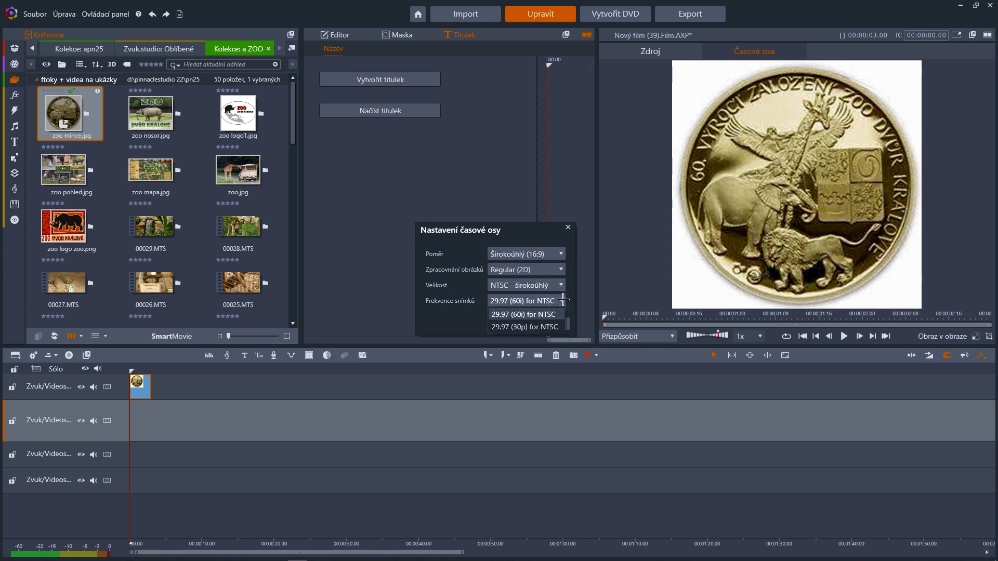
pyautogui.click(561, 285)
pyautogui.click(561, 286)
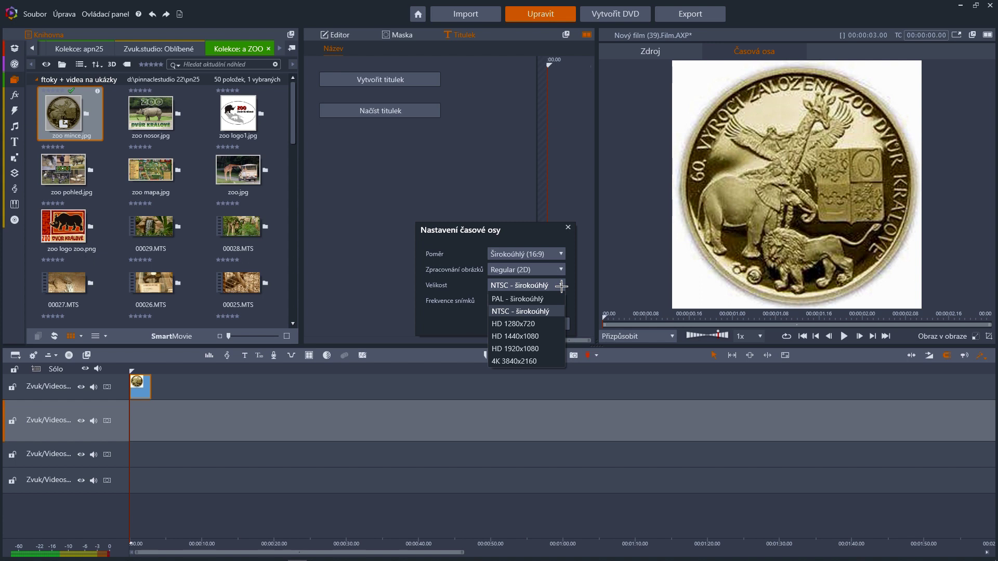
pyautogui.click(562, 285)
pyautogui.click(552, 324)
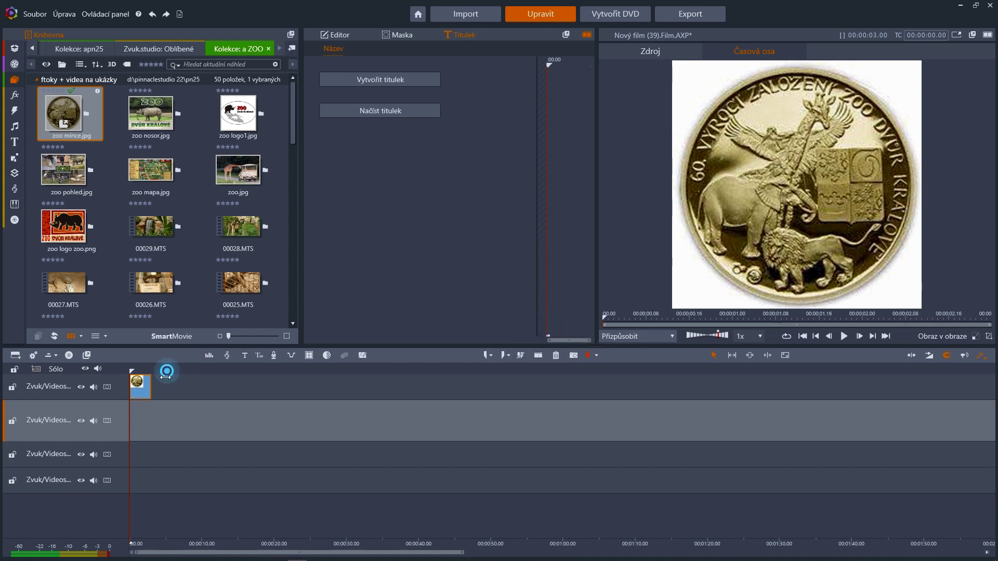
# Step: Replace the coin photo on the first track with P1120416.JPG and check the resulting timeline settings
pyautogui.click(146, 388)
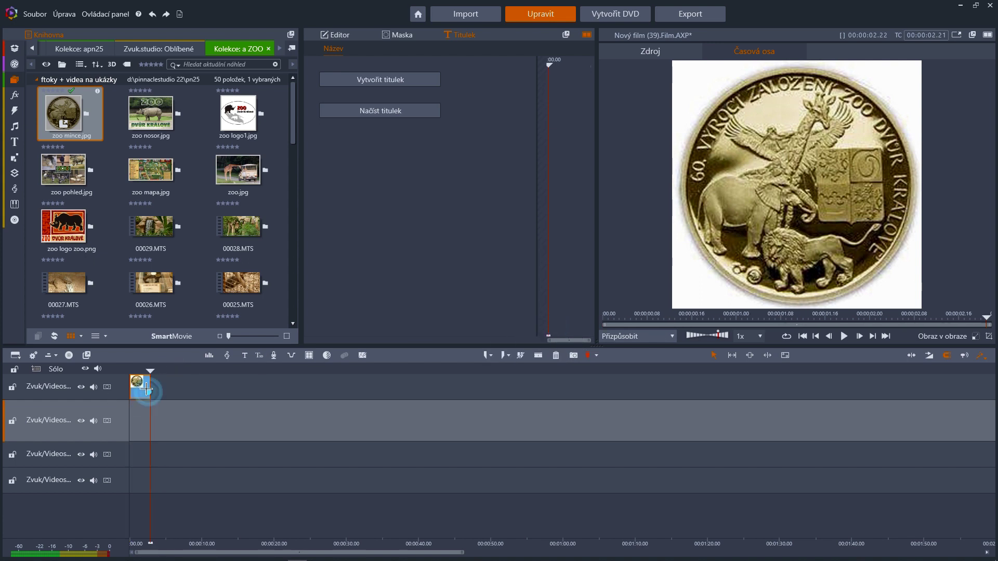
pyautogui.press('Delete')
pyautogui.scroll(-9, 202, 278)
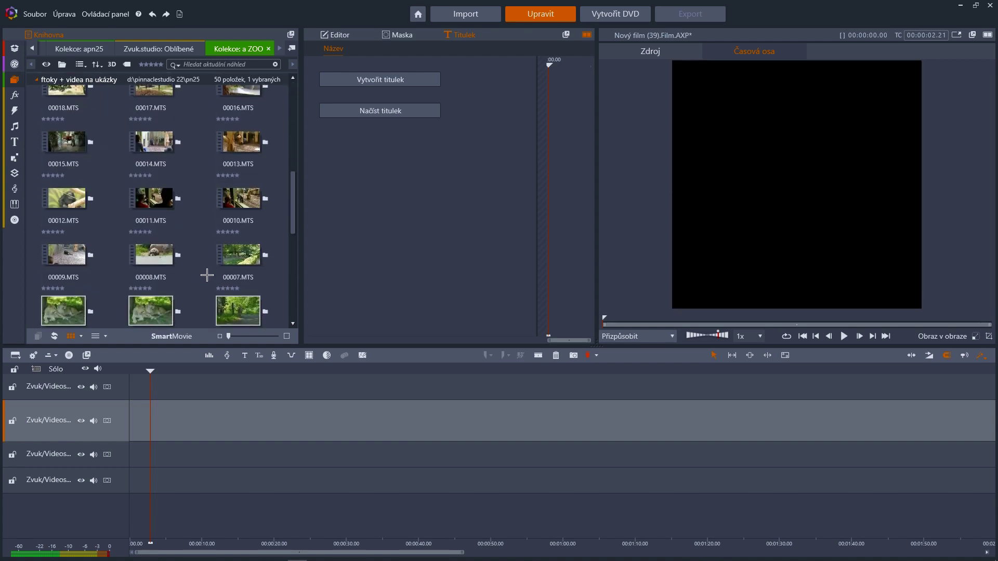
pyautogui.scroll(-2, 195, 263)
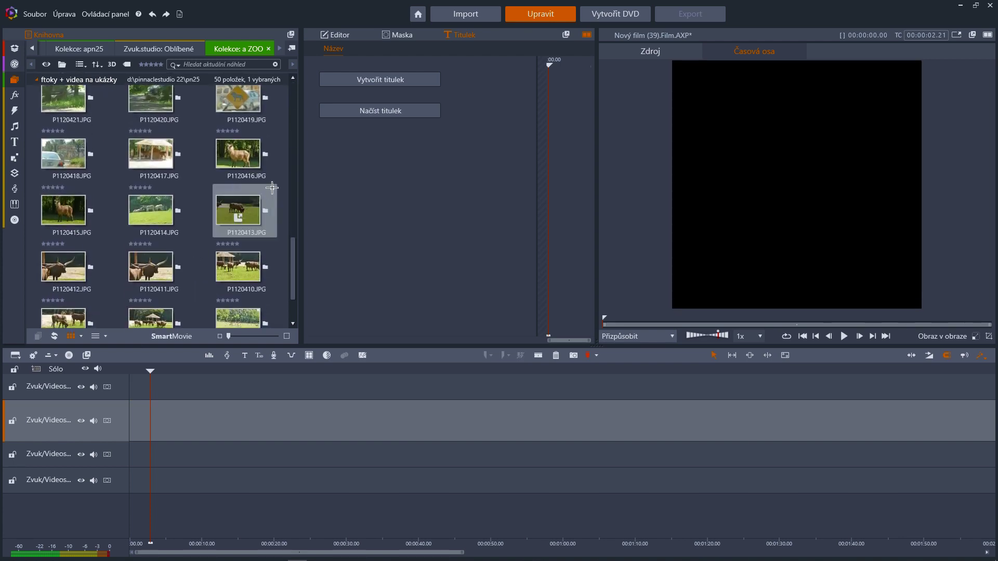
pyautogui.moveTo(259, 275); pyautogui.dragTo(159, 395)
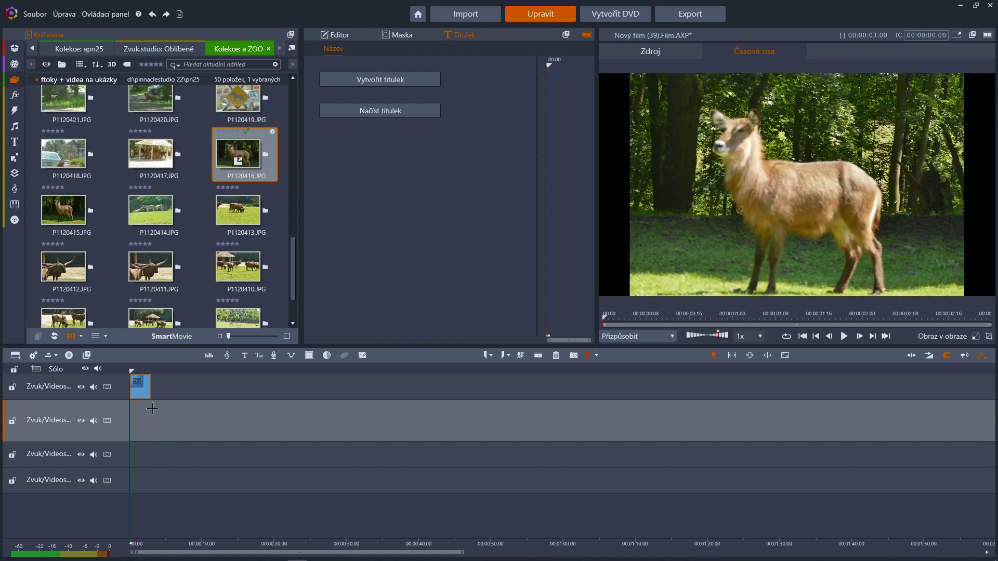
pyautogui.click(34, 355)
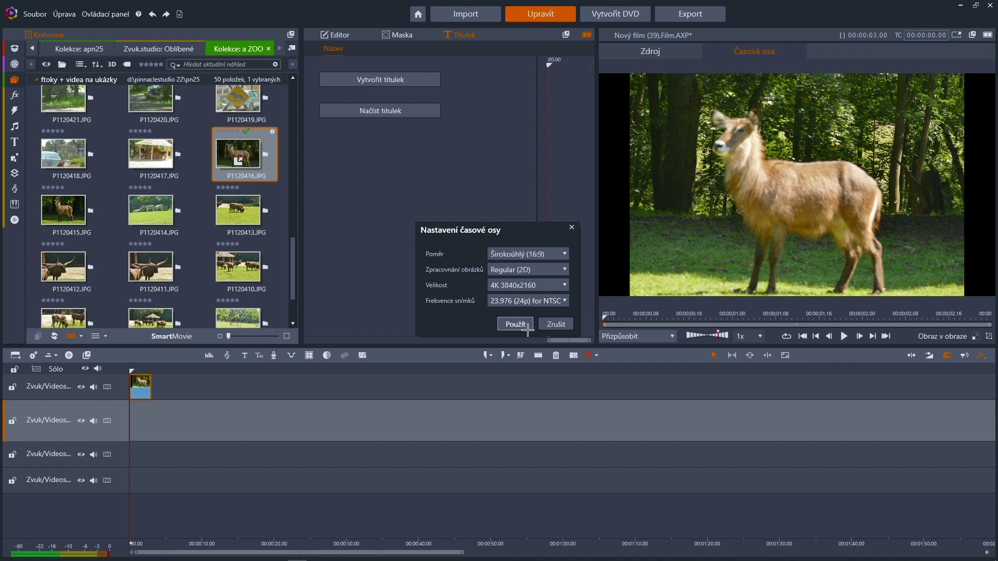
pyautogui.click(546, 326)
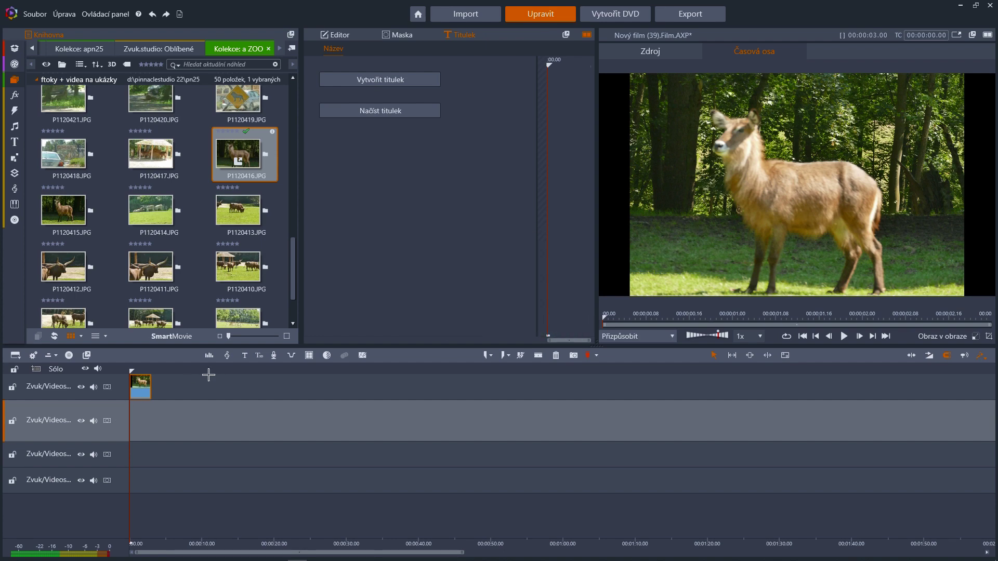
# Step: Delete the P1120416.JPG photo and place 00014.MTS as the first clip at the start of the second track
pyautogui.moveTo(140, 387); pyautogui.dragTo(107, 400)
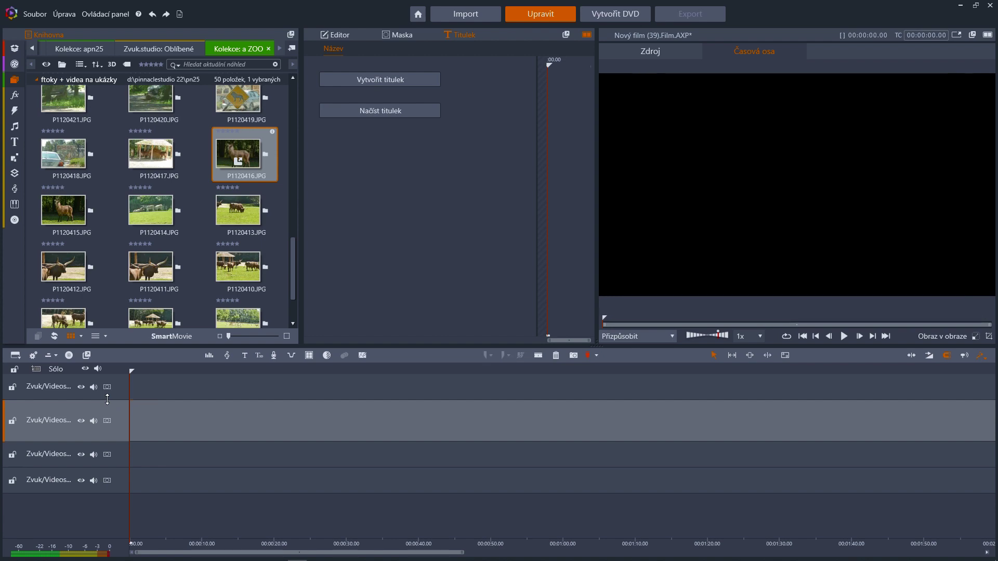
pyautogui.scroll(5, 156, 228)
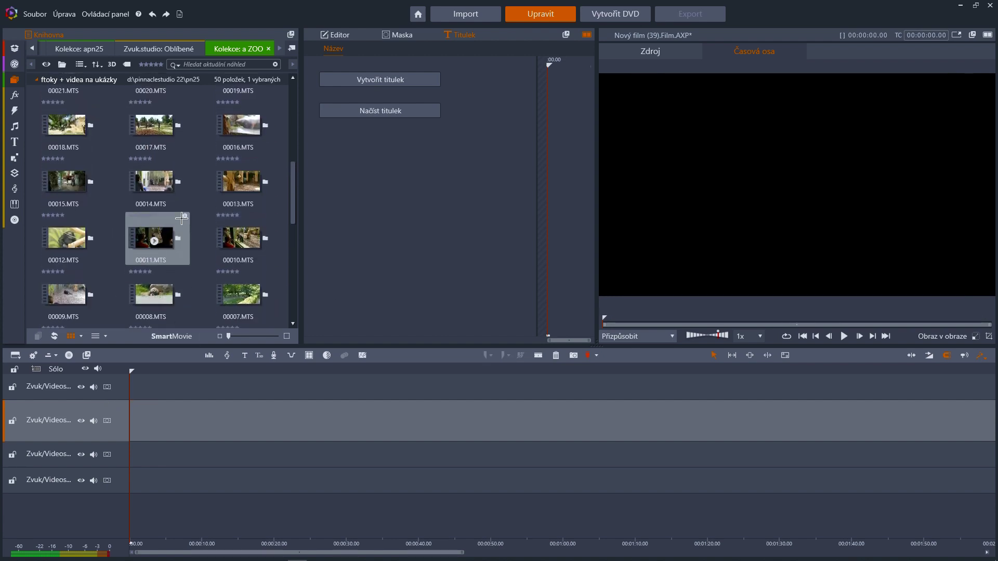
pyautogui.click(35, 15)
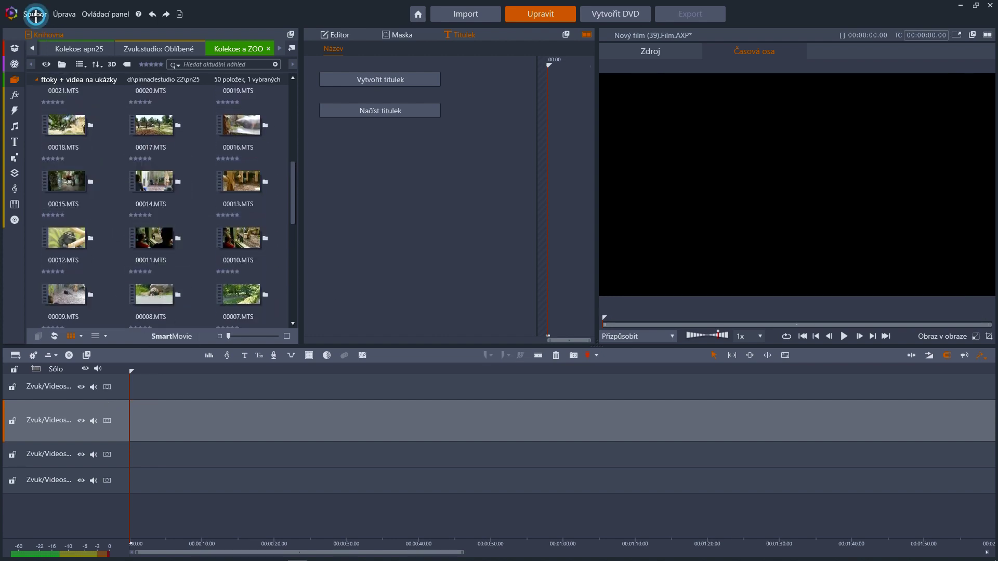
pyautogui.click(35, 15)
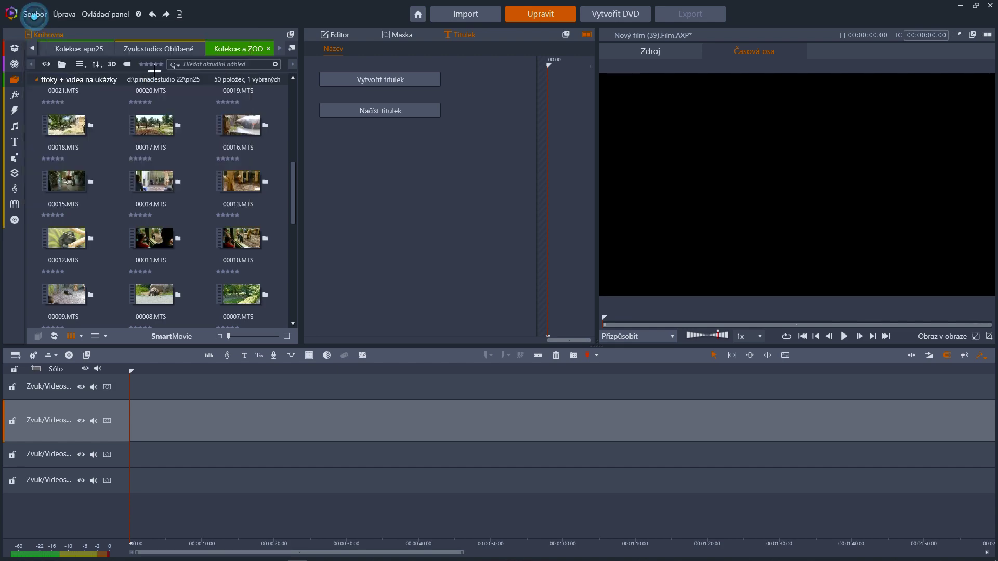
pyautogui.click(156, 183)
pyautogui.moveTo(172, 240); pyautogui.dragTo(206, 419)
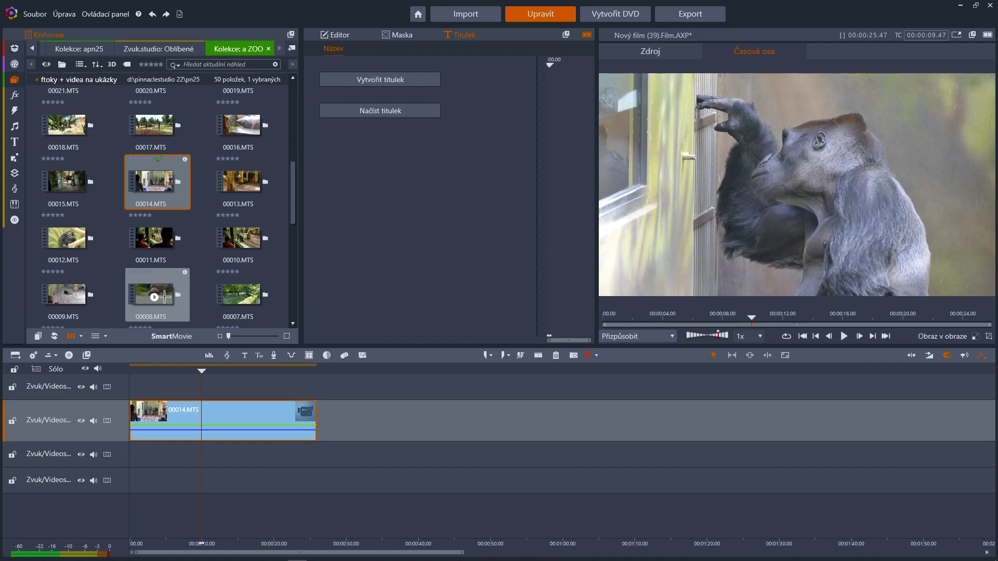
# Step: Add P1120417.JPG right after 00014.MTS on the second track and check the timeline settings
pyautogui.scroll(-2, 196, 290)
pyautogui.scroll(-2, 196, 290)
pyautogui.moveTo(153, 248); pyautogui.dragTo(316, 423)
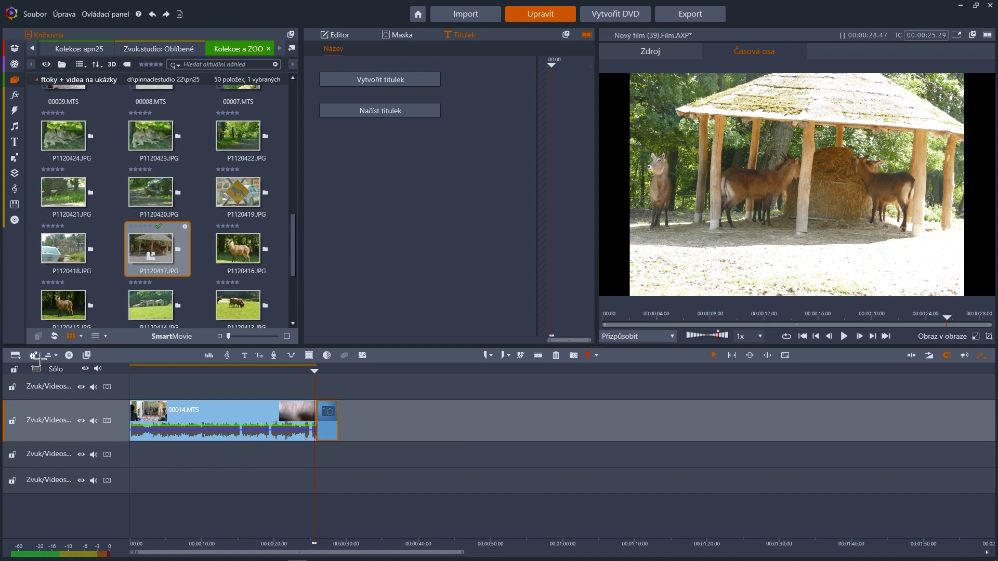
pyautogui.click(34, 355)
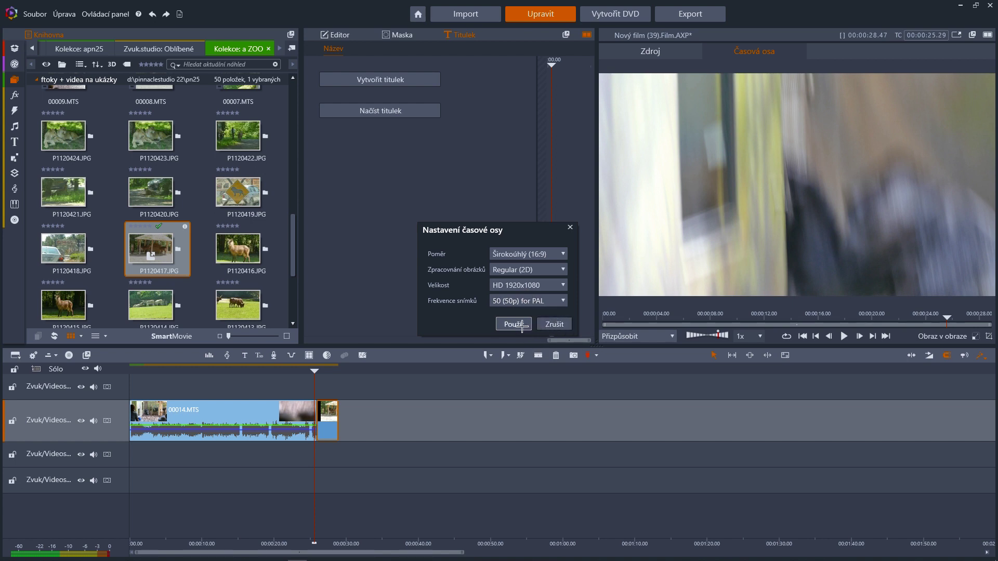
pyautogui.click(513, 324)
# Step: Set the scaling of the P1120417.JPG clip to Vyplnit so it fills the frame
pyautogui.moveTo(314, 385); pyautogui.dragTo(324, 386)
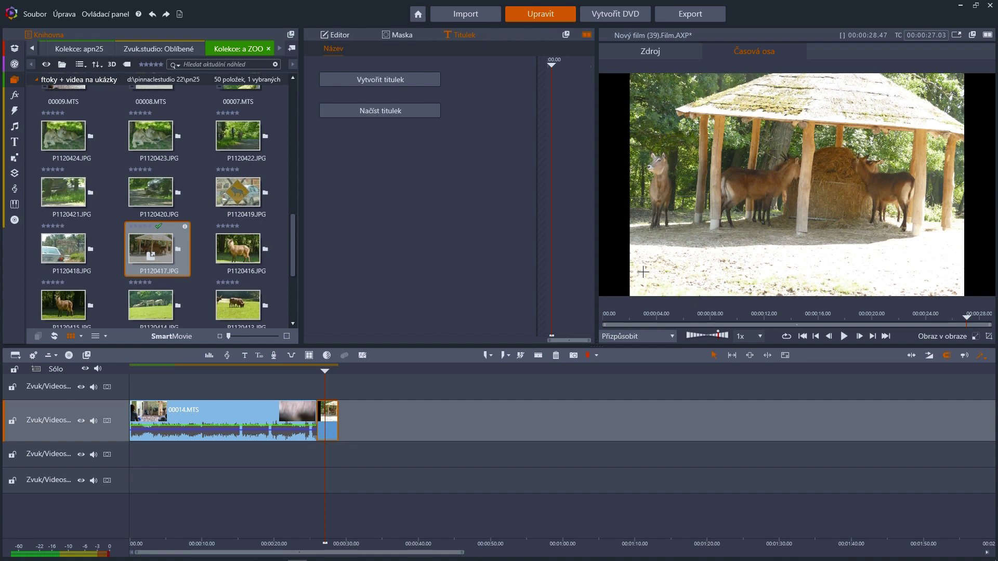
pyautogui.rightClick(331, 416)
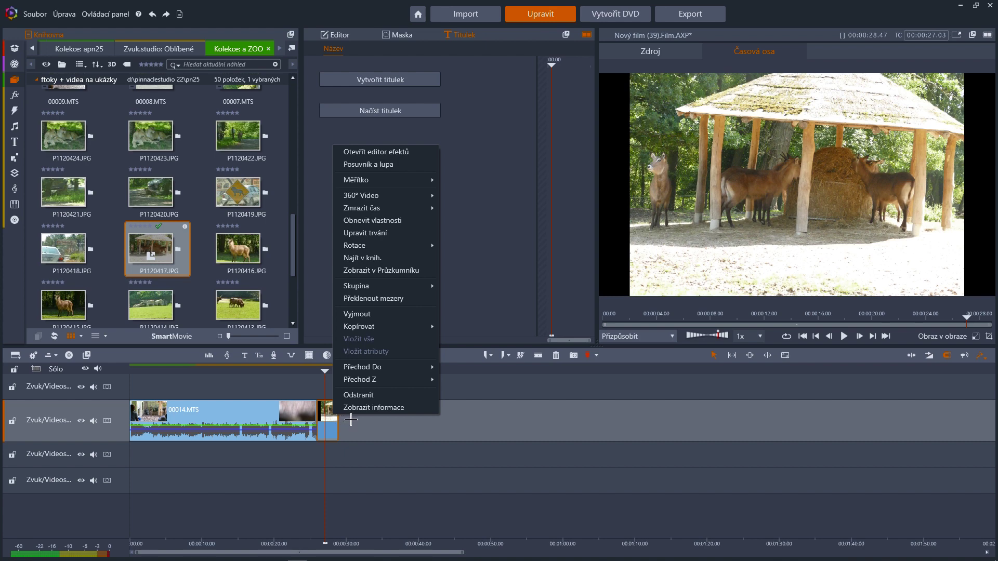
pyautogui.moveTo(426, 182)
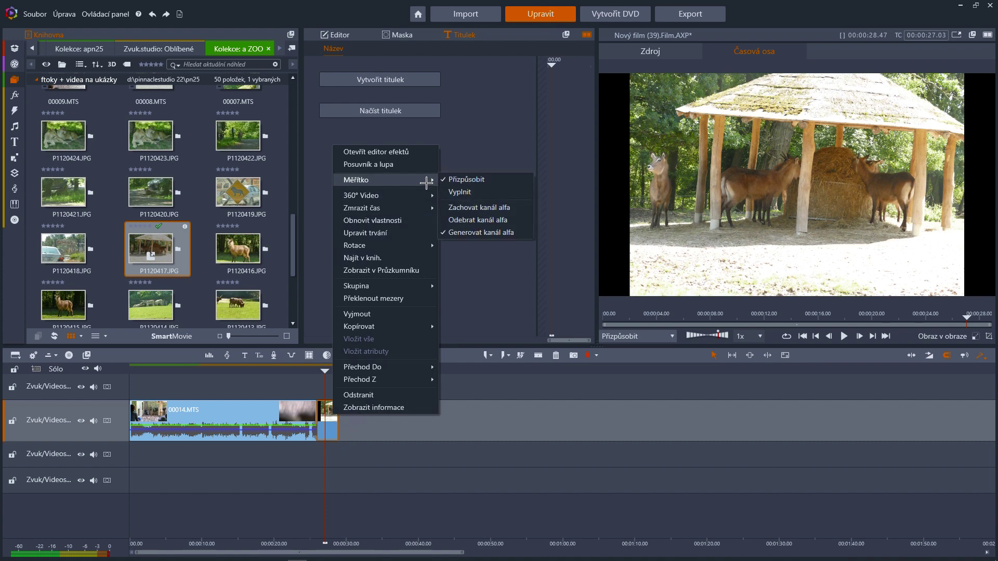
pyautogui.click(478, 192)
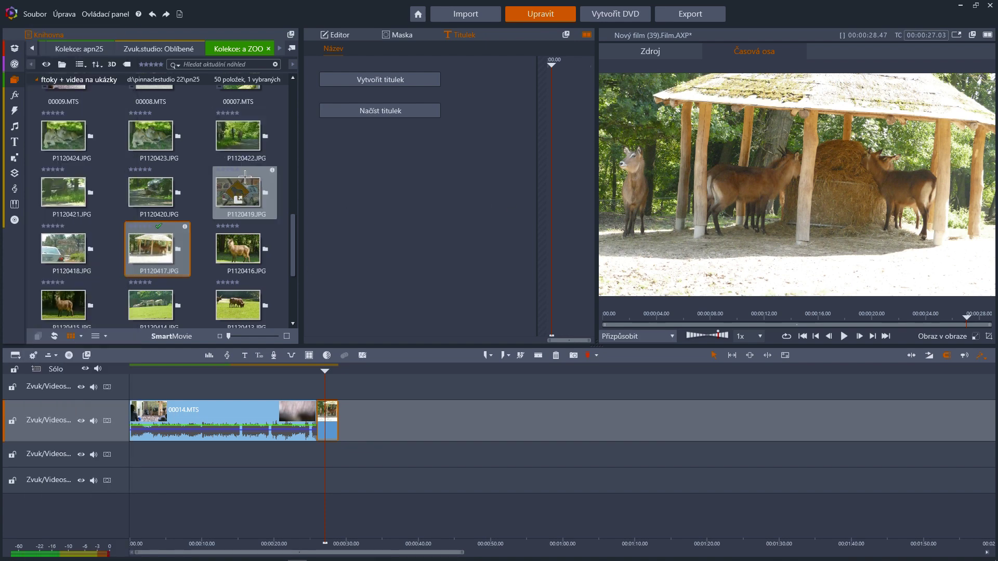
# Step: Add P1120419.JPG at the end of the sequence, set its scaling to Vyplnit, and check the preceding photo in the preview
pyautogui.moveTo(250, 191); pyautogui.dragTo(355, 417)
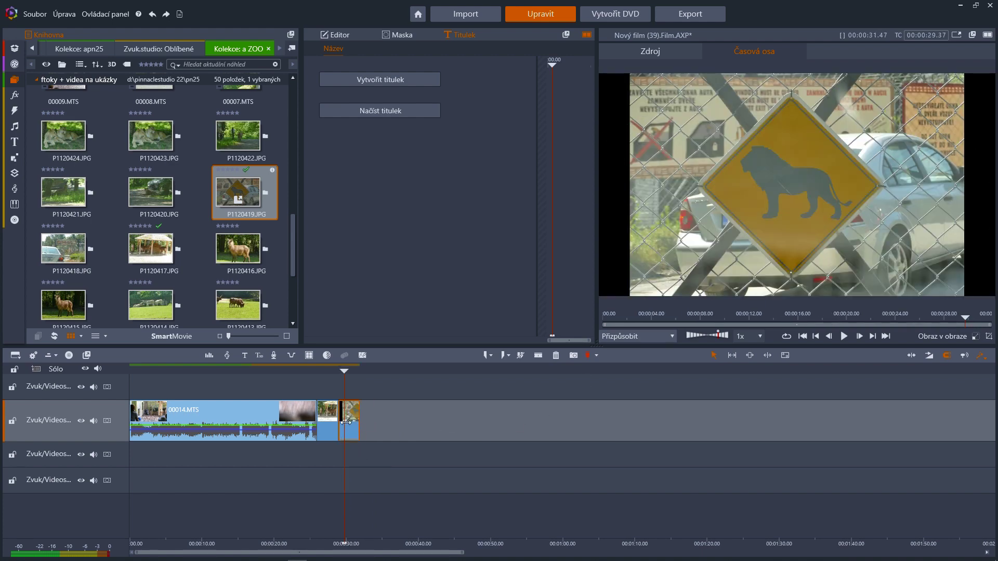
pyautogui.rightClick(353, 422)
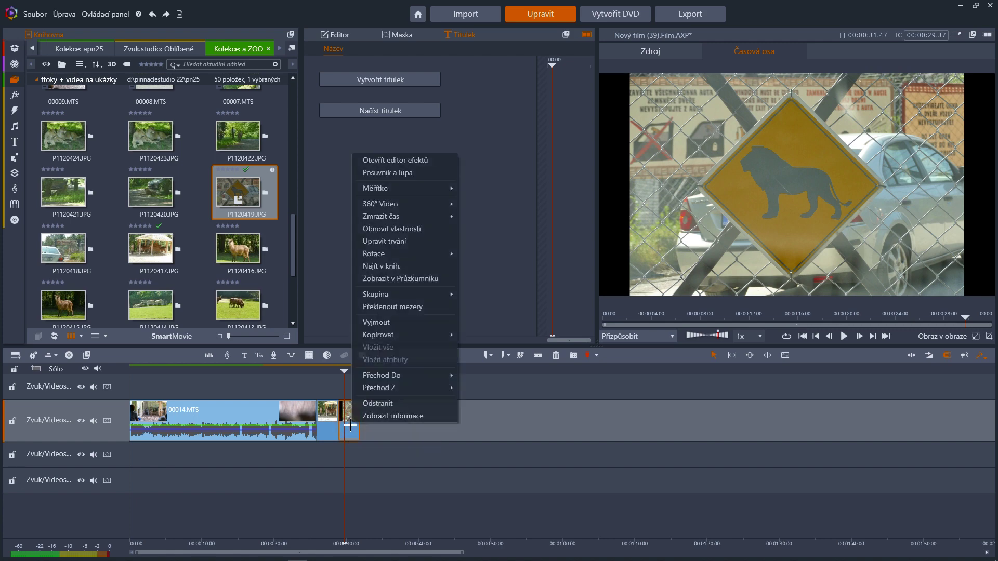
pyautogui.moveTo(422, 190)
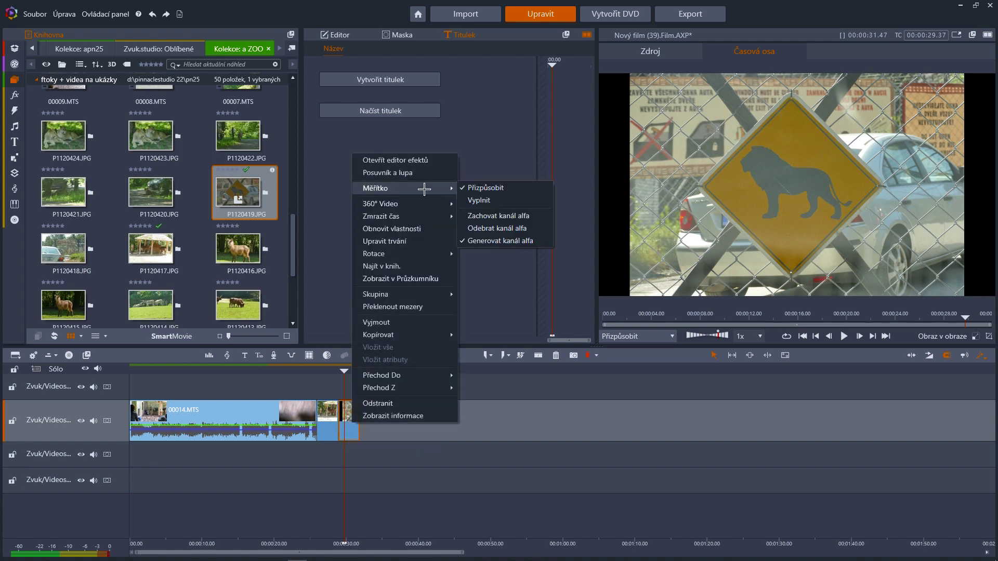
pyautogui.click(492, 203)
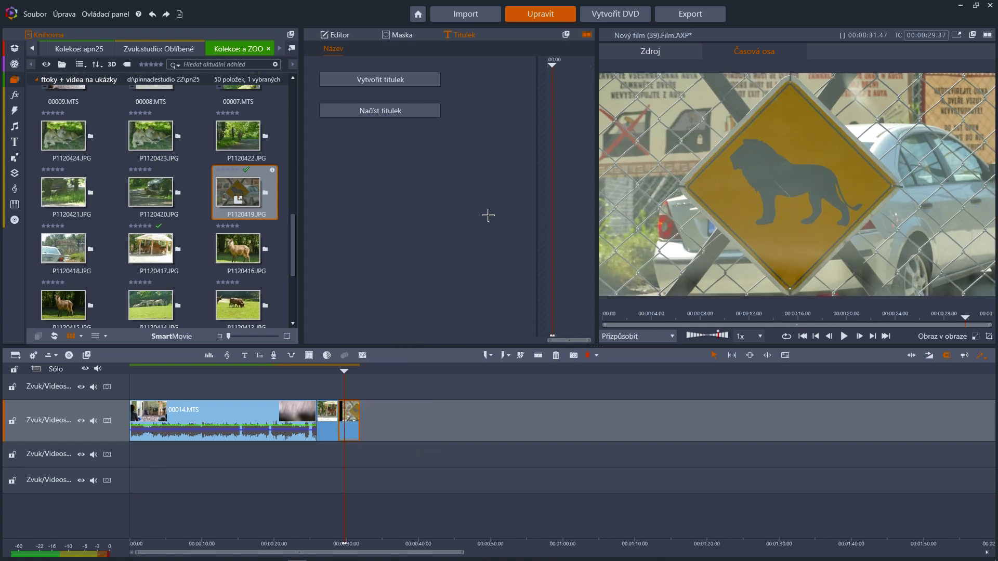
pyautogui.moveTo(344, 394)
pyautogui.mouseDown()
pyautogui.moveTo(299, 395)
pyautogui.moveTo(335, 395)
pyautogui.mouseUp()
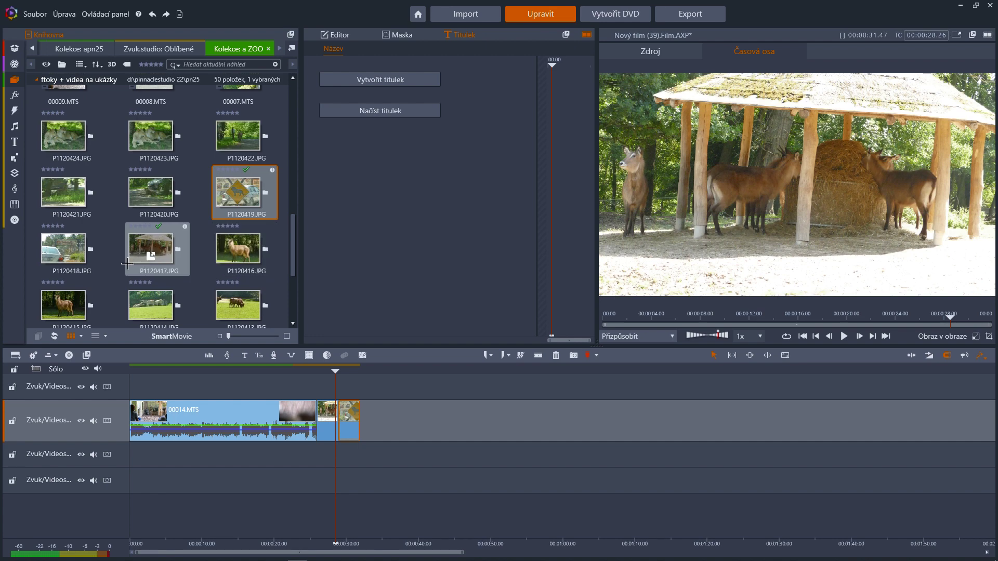
# Step: Add P1120418.JPG at the end of the sequence and enlarge it to 119.5 in its size properties
pyautogui.moveTo(149, 282); pyautogui.dragTo(370, 423)
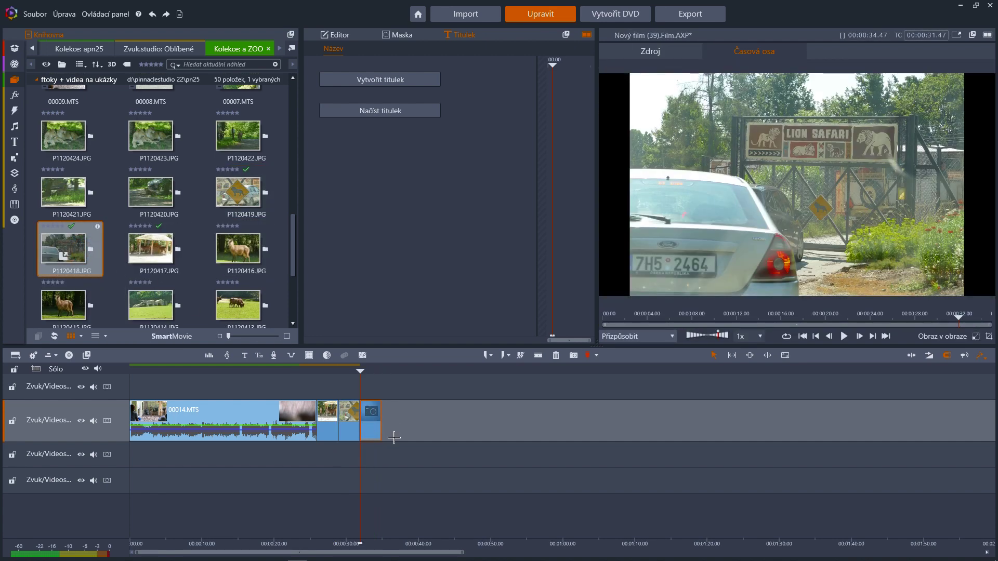
pyautogui.moveTo(371, 418)
pyautogui.mouseDown()
pyautogui.moveTo(382, 395)
pyautogui.moveTo(379, 422)
pyautogui.mouseUp()
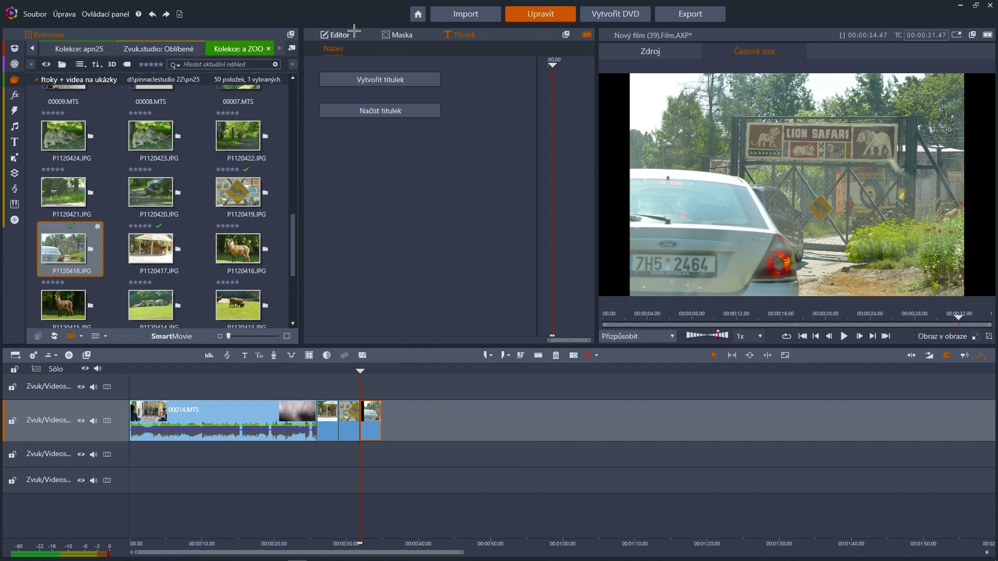
pyautogui.click(337, 36)
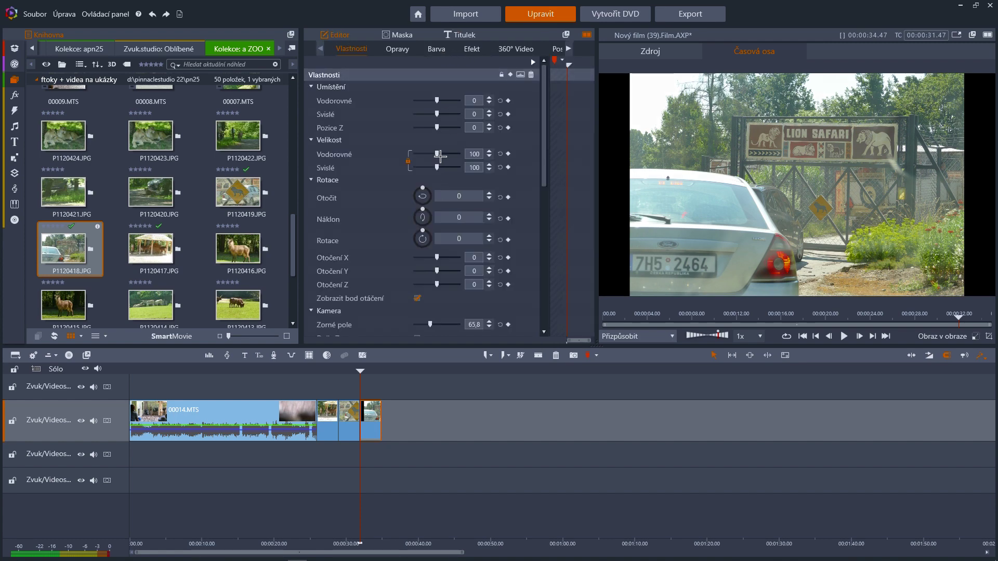
pyautogui.moveTo(437, 154); pyautogui.dragTo(443, 153)
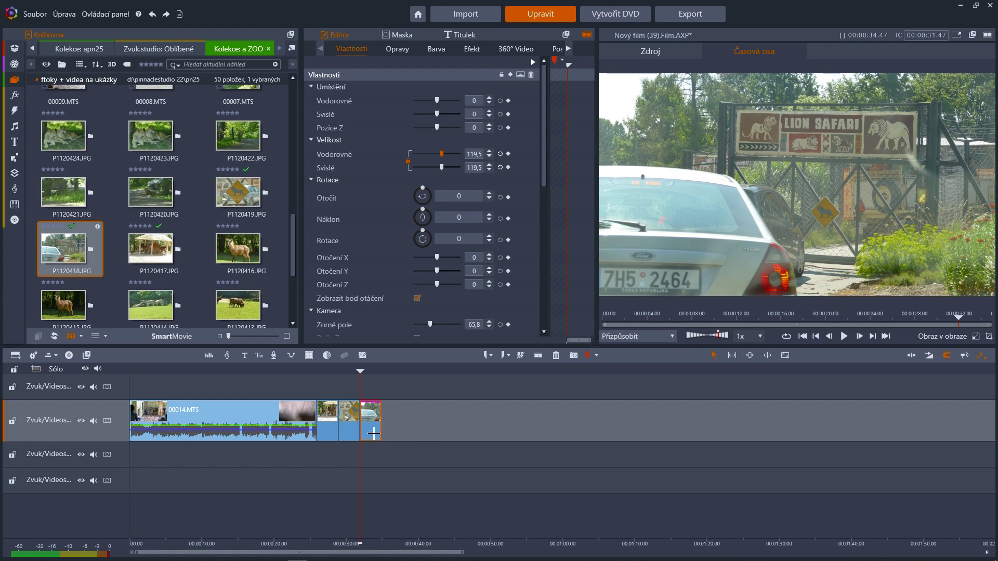
# Step: Delete the P1120418.JPG clip, add the nine photos P1120415.JPG to P1120407.JPG at the end of the sequence, and preview them
pyautogui.press('Delete')
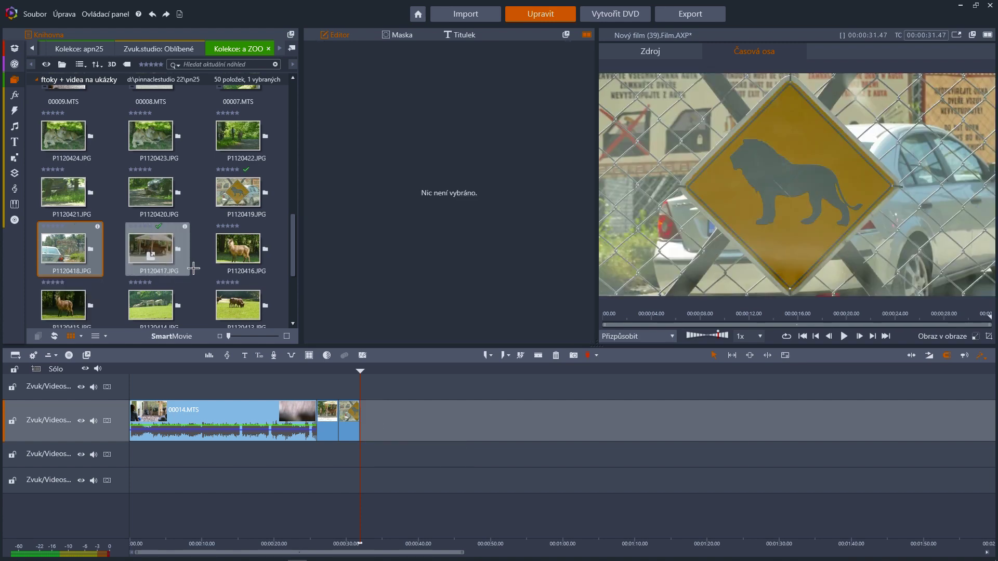
pyautogui.scroll(-2, 164, 274)
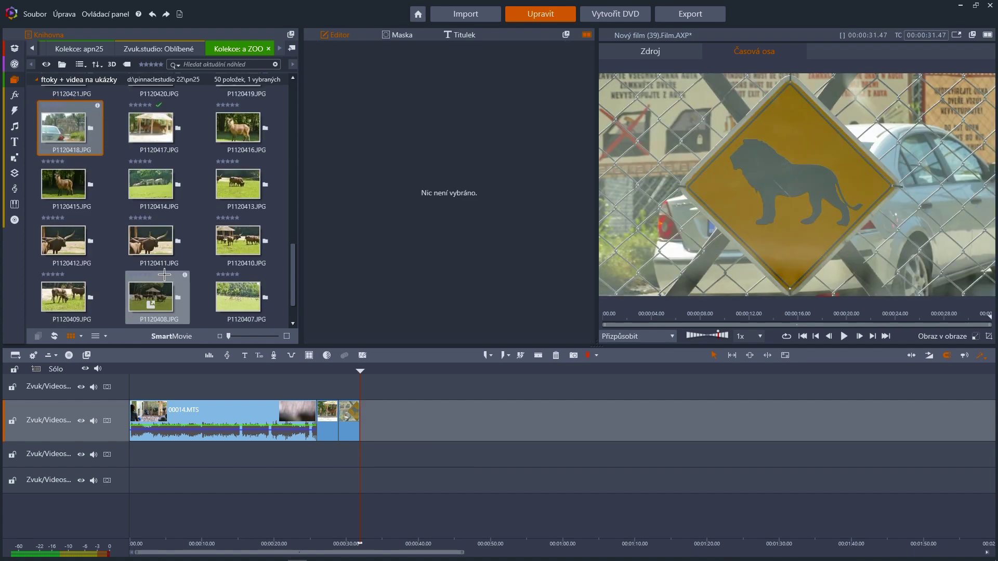
pyautogui.moveTo(278, 185); pyautogui.dragTo(372, 422)
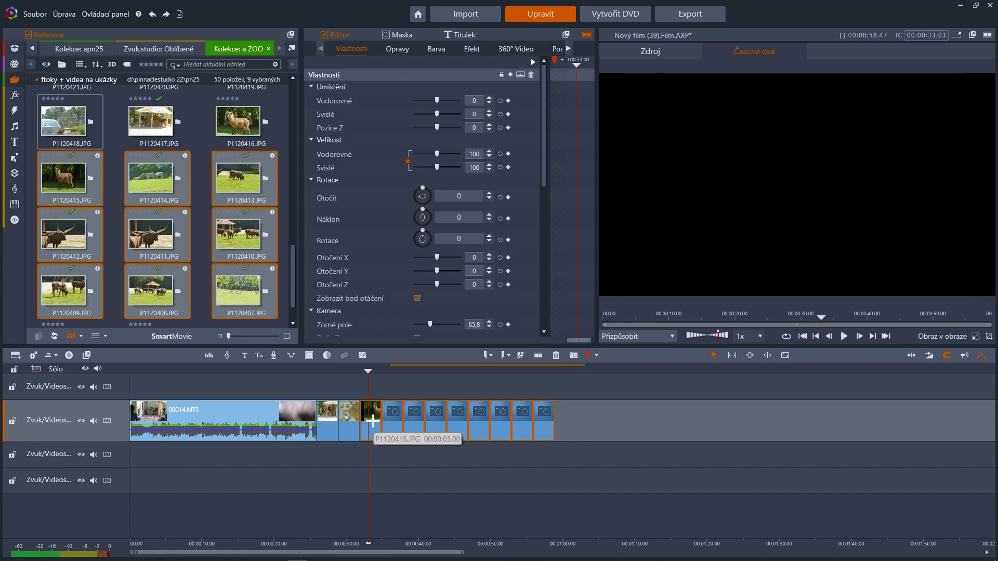
pyautogui.click(379, 434)
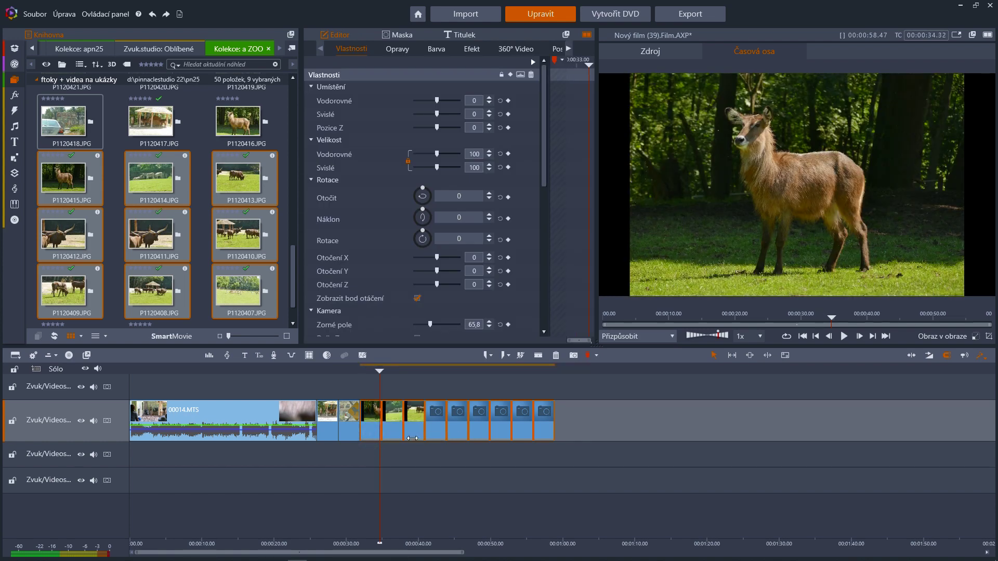
pyautogui.click(482, 440)
pyautogui.click(372, 437)
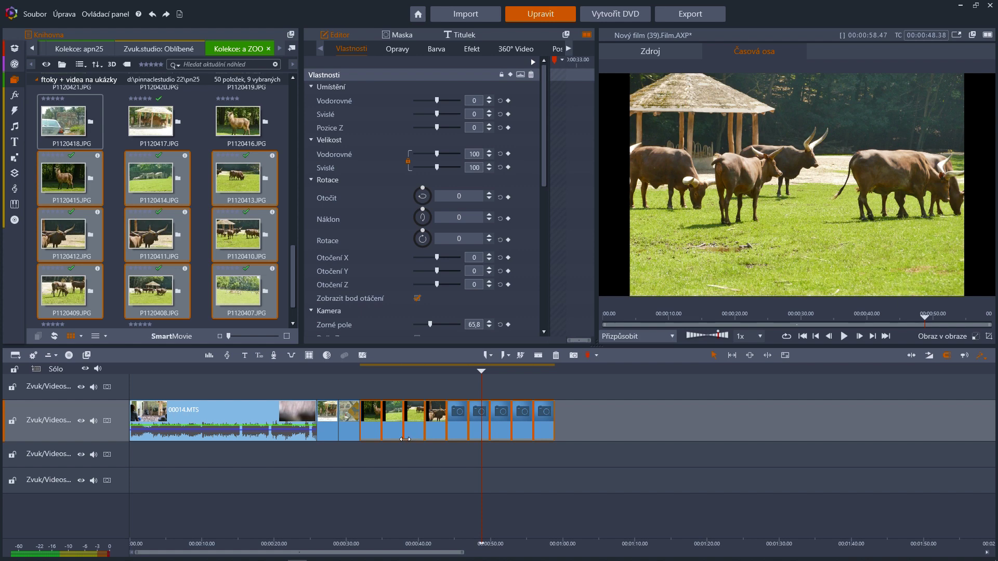
# Step: Set the scaling of all nine newly added photos to Vyplnit and check them in the preview
pyautogui.rightClick(366, 424)
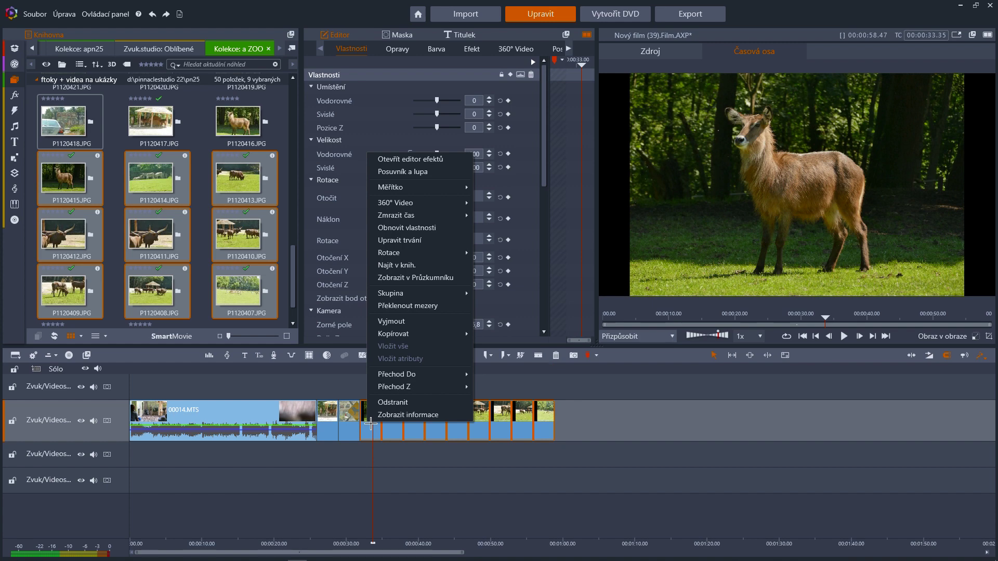
pyautogui.moveTo(450, 188)
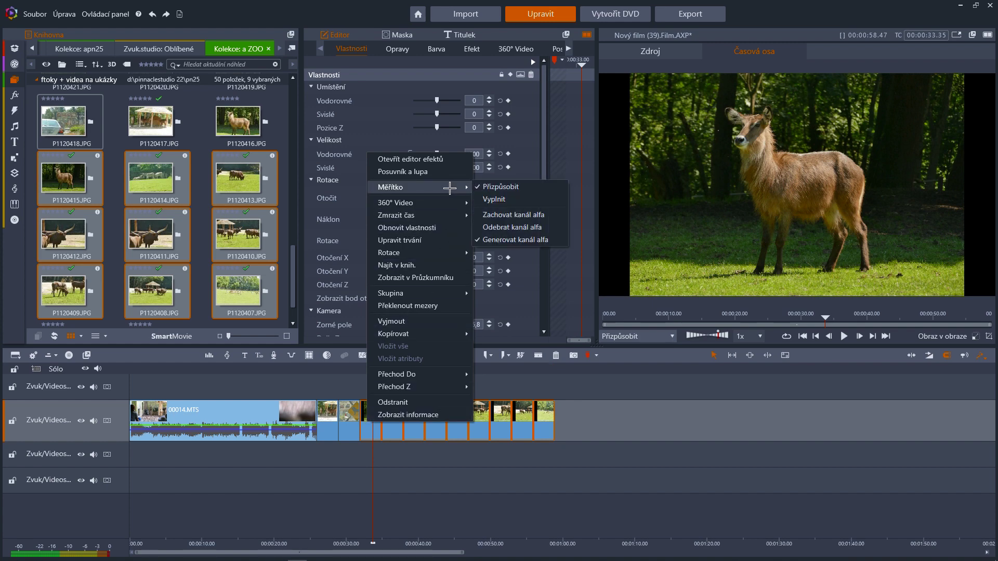
pyautogui.click(590, 423)
pyautogui.moveTo(589, 425); pyautogui.dragTo(395, 414)
pyautogui.rightClick(395, 414)
pyautogui.moveTo(464, 178)
pyautogui.click(535, 188)
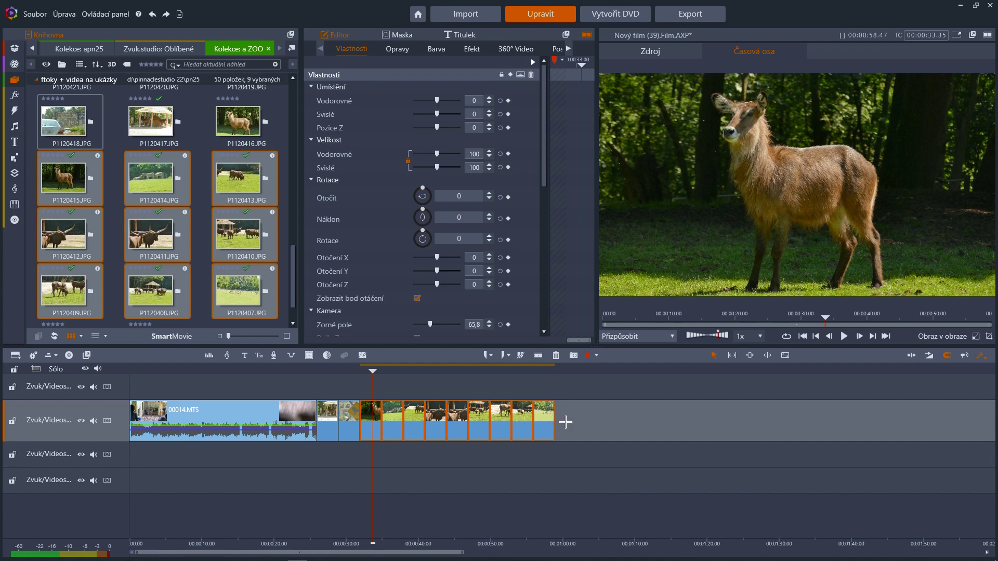
pyautogui.moveTo(374, 455); pyautogui.dragTo(437, 452)
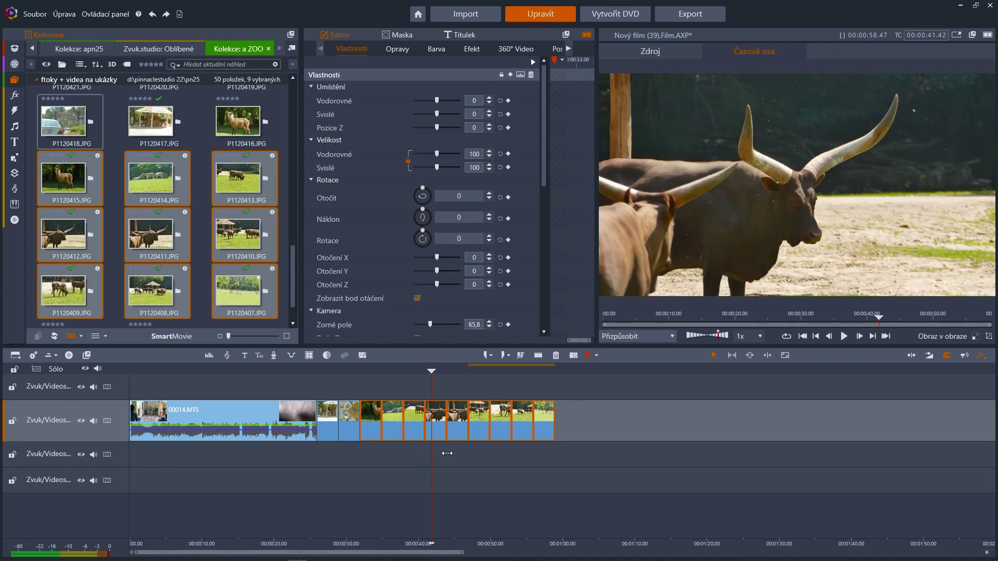
pyautogui.click(469, 451)
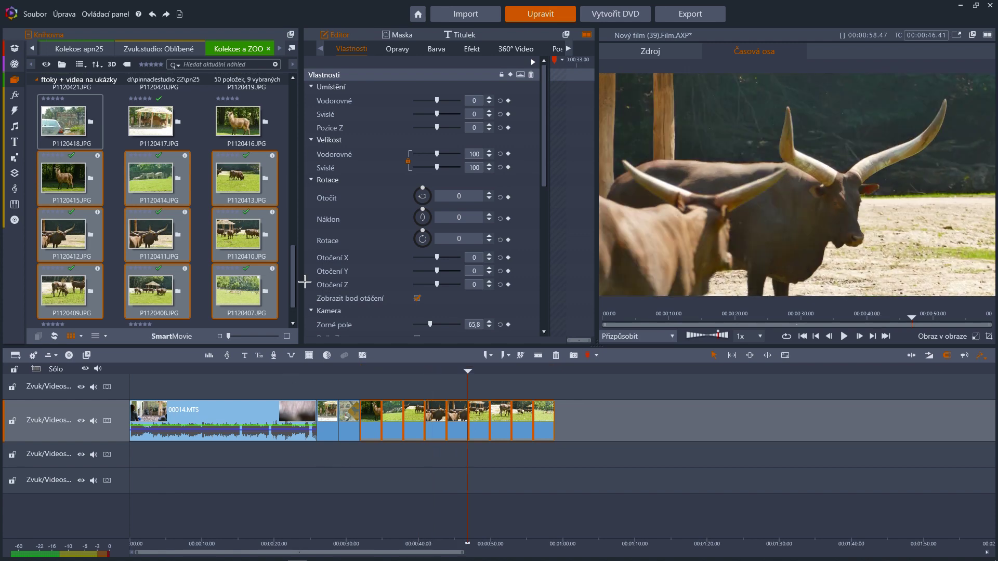
# Step: Add the nine photos P1120424.JPG to P1120416.JPG at the end of the sequence and preview the first ones
pyautogui.moveTo(294, 276); pyautogui.dragTo(294, 241)
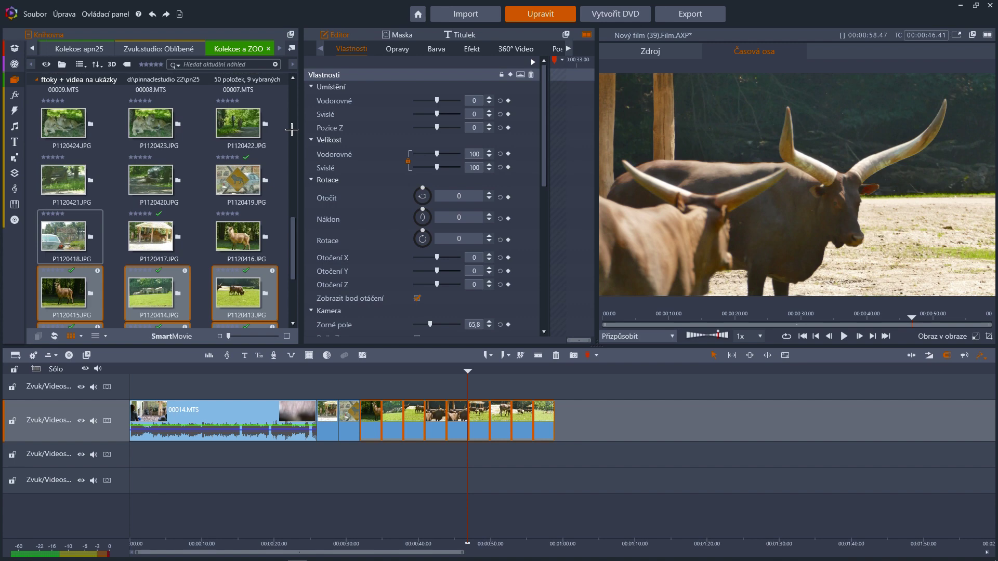
pyautogui.moveTo(276, 131)
pyautogui.moveTo(283, 121); pyautogui.dragTo(555, 428)
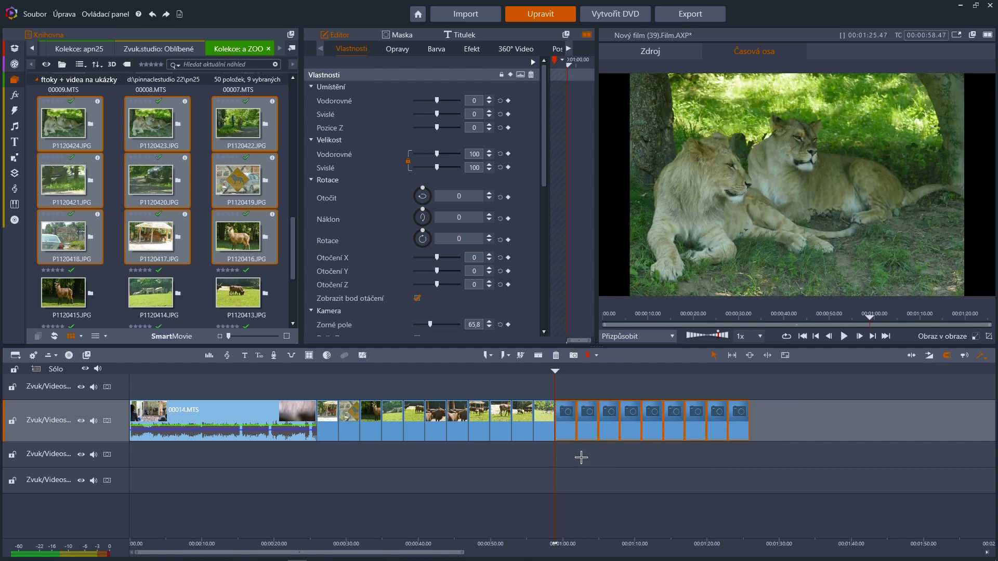
pyautogui.moveTo(558, 452); pyautogui.dragTo(580, 453)
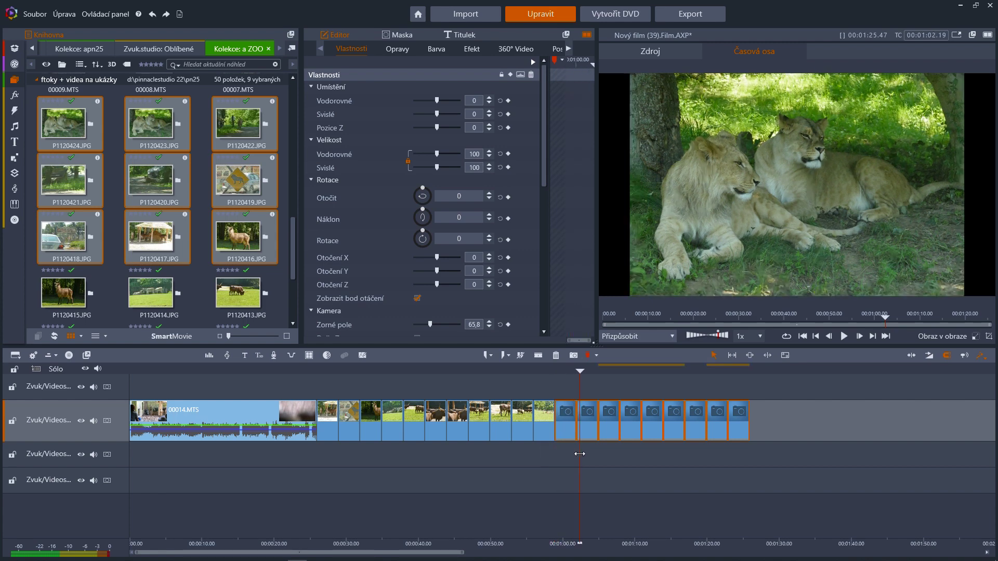
# Step: Set the scaling of the photos P1120424.JPG to P1120416.JPG on the timeline to Vyplnit and scrub through them to check the framing
pyautogui.rightClick(630, 423)
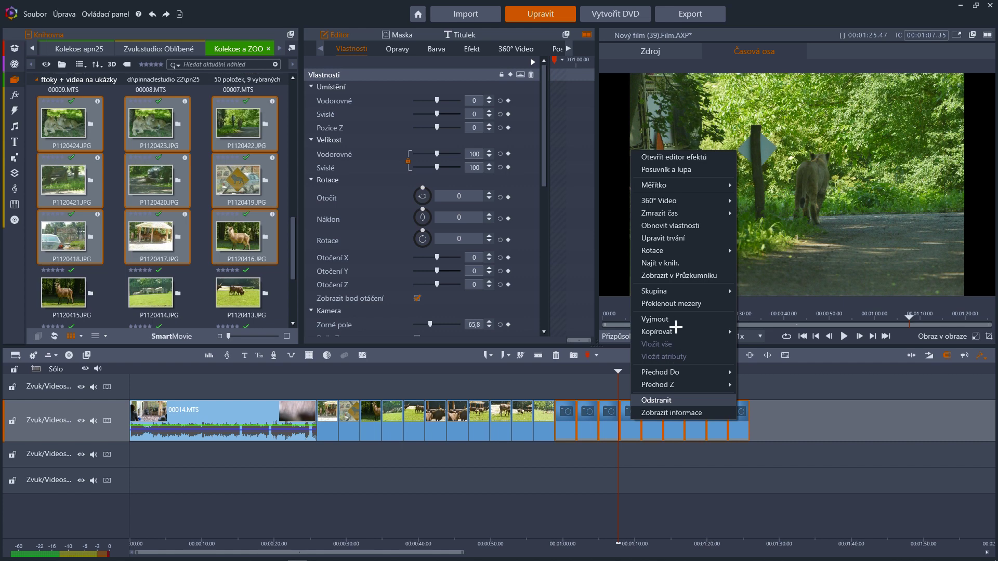
pyautogui.moveTo(713, 185)
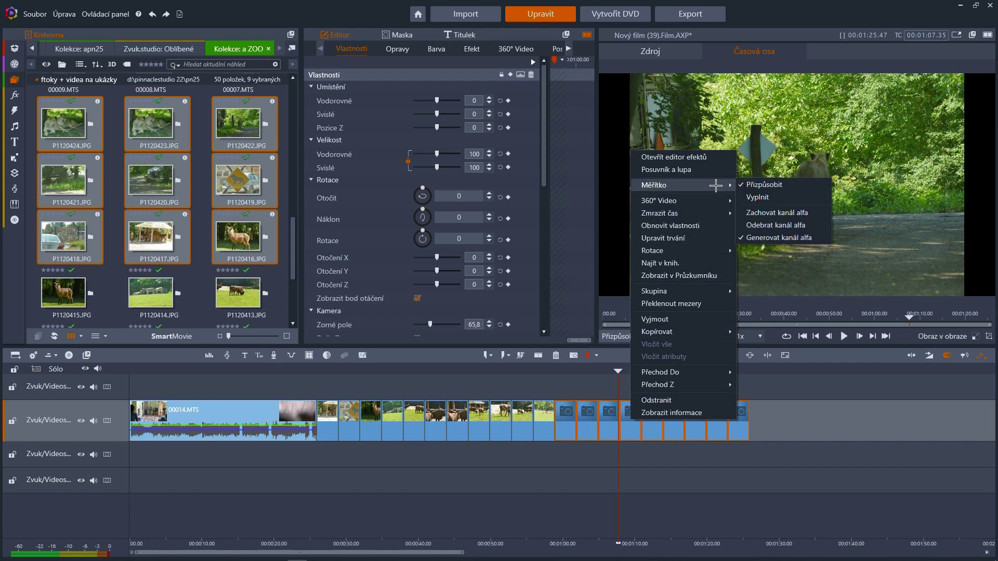
pyautogui.click(759, 196)
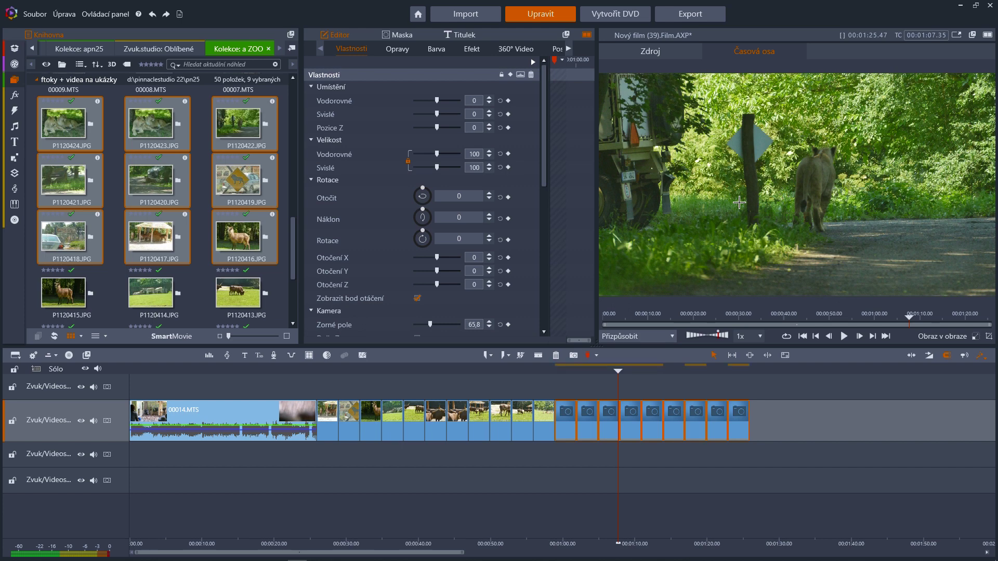
pyautogui.click(618, 383)
pyautogui.moveTo(618, 383); pyautogui.dragTo(649, 384)
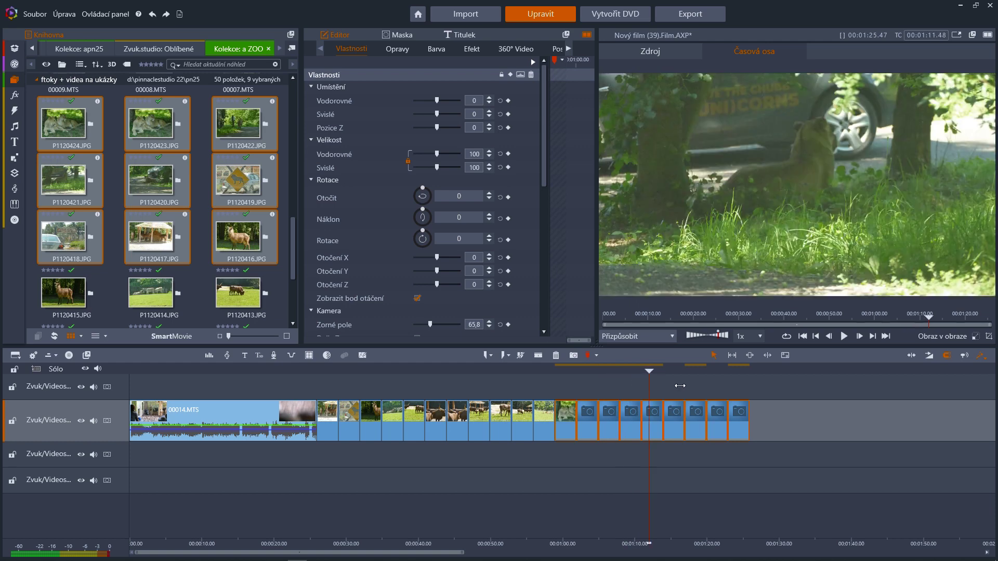
pyautogui.click(702, 386)
pyautogui.moveTo(701, 386); pyautogui.dragTo(566, 384)
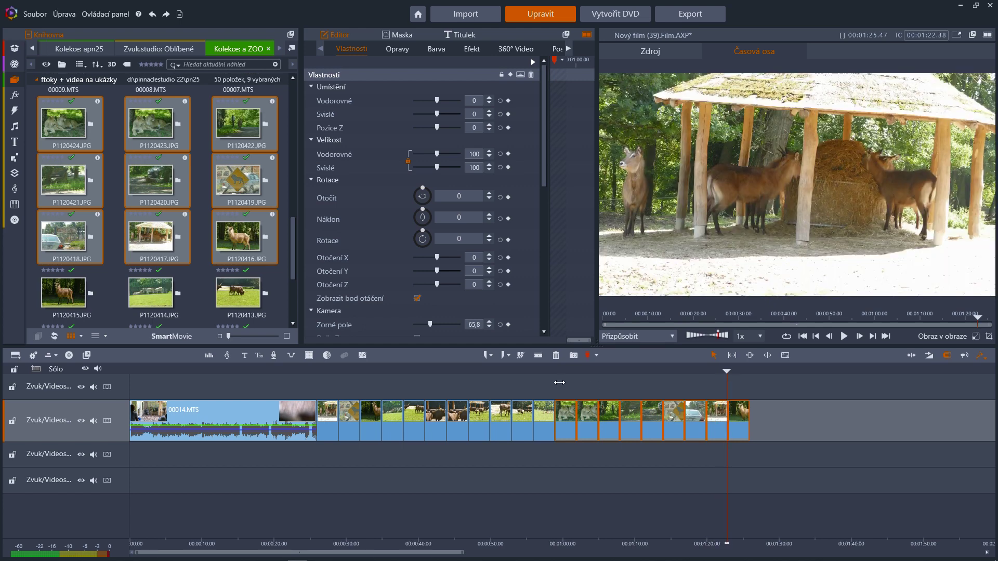
# Step: Review the default movie project settings, including the new project format and the format detection from the first clip
pyautogui.click(246, 403)
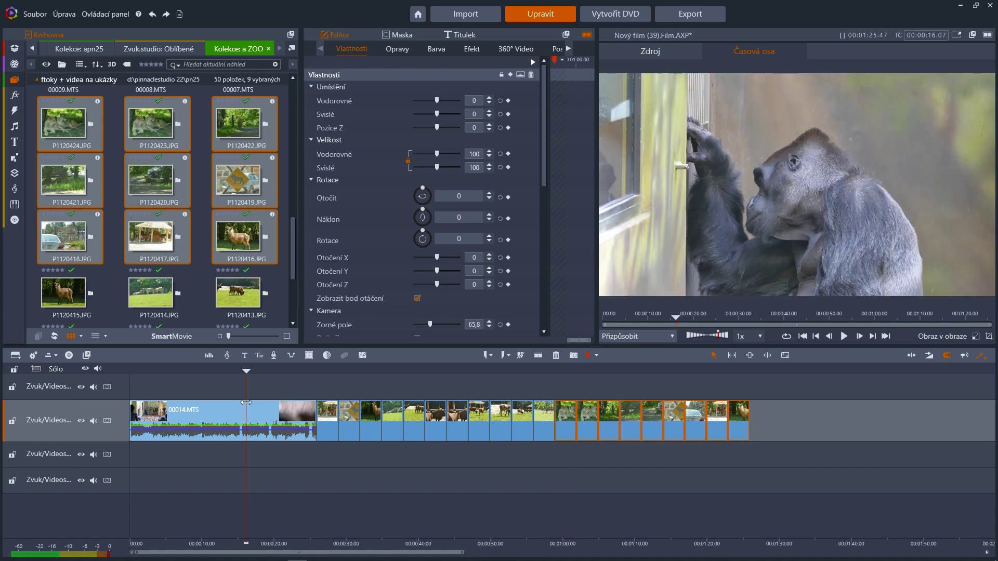
pyautogui.click(106, 14)
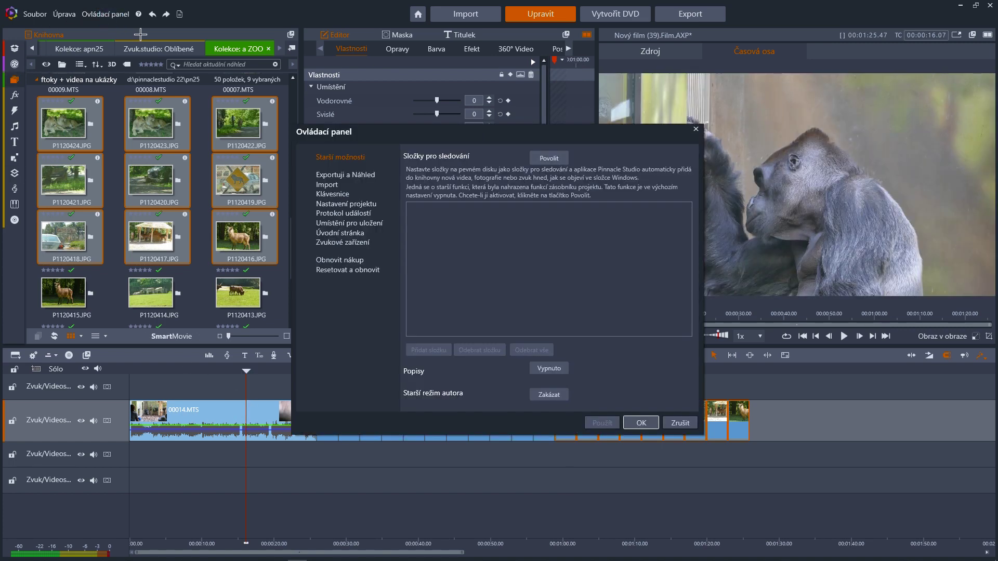
pyautogui.click(374, 204)
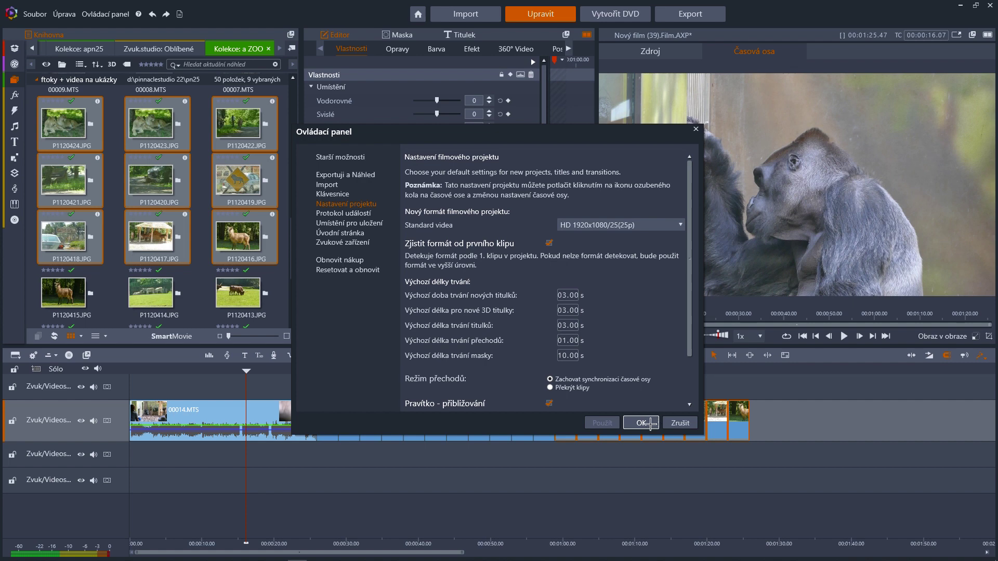
pyautogui.click(645, 423)
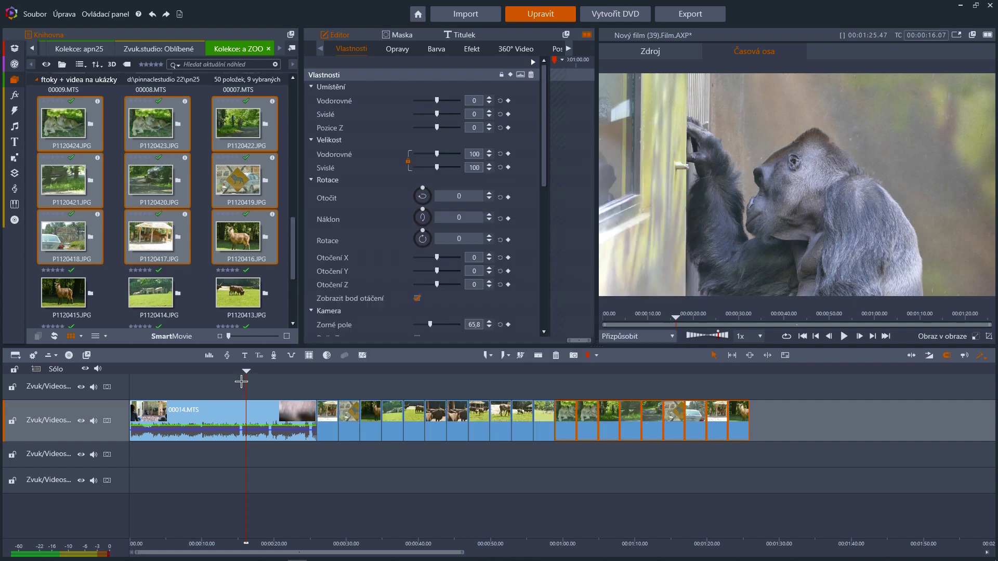
pyautogui.moveTo(245, 382); pyautogui.dragTo(221, 388)
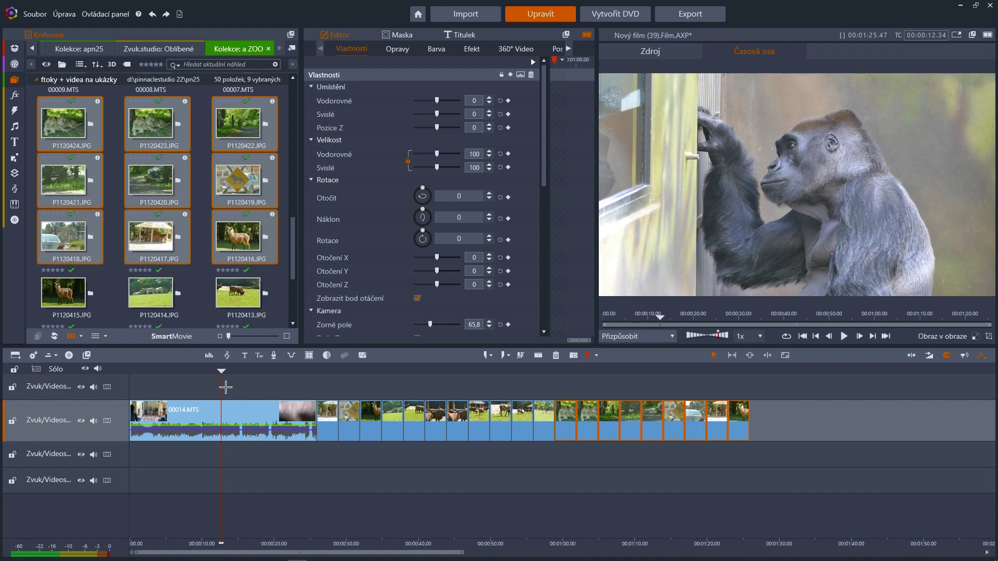
pyautogui.moveTo(410, 557)
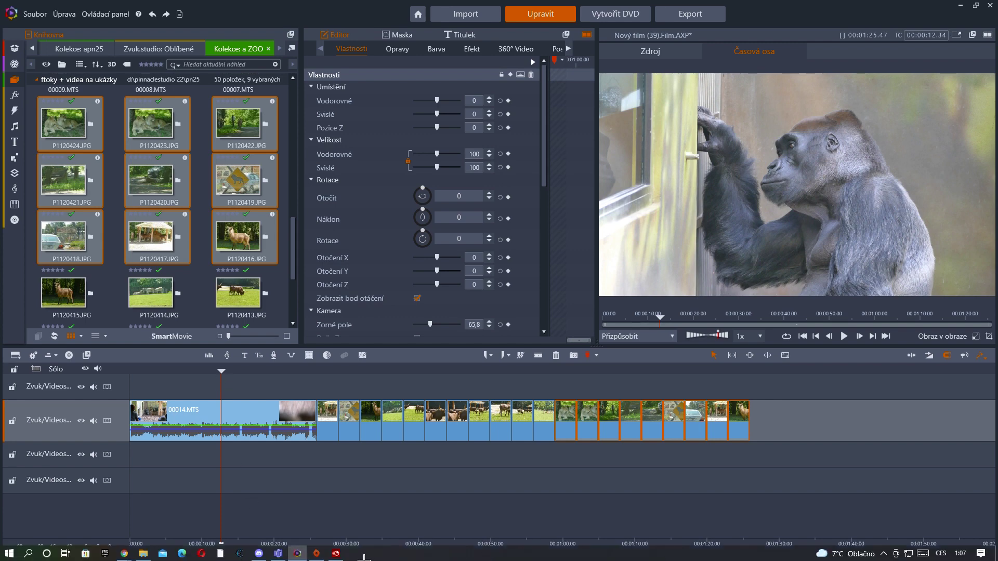
pyautogui.click(336, 554)
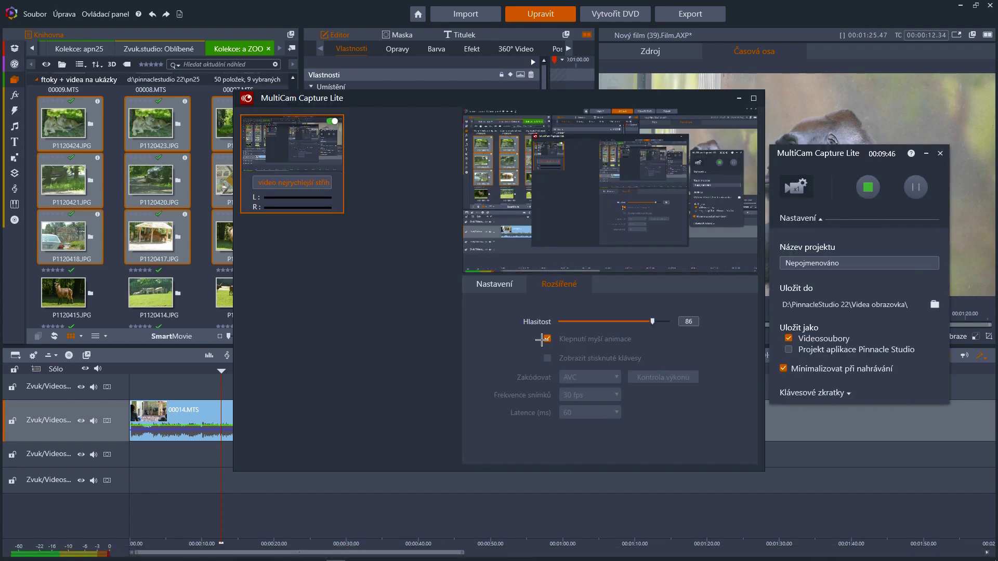
pyautogui.click(868, 191)
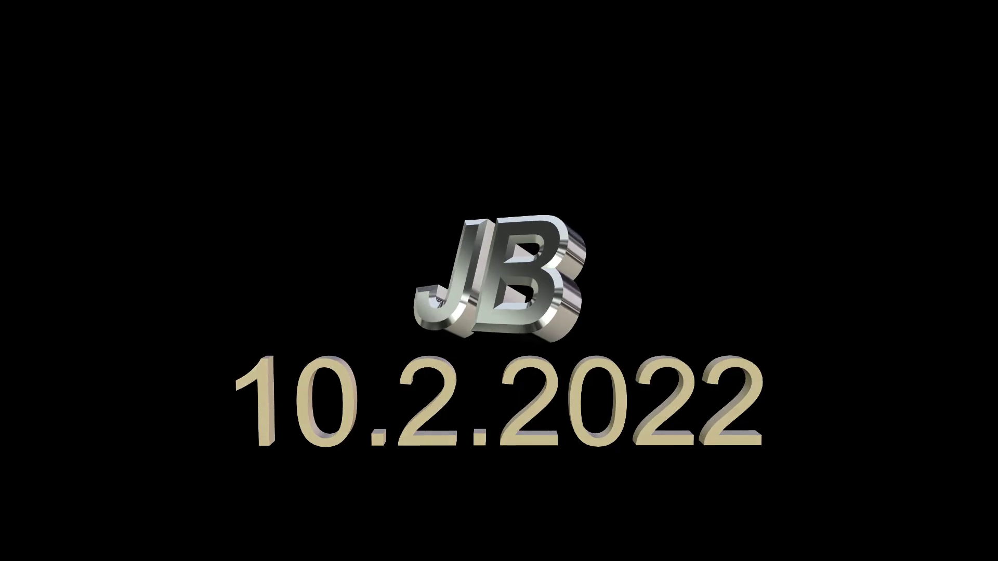